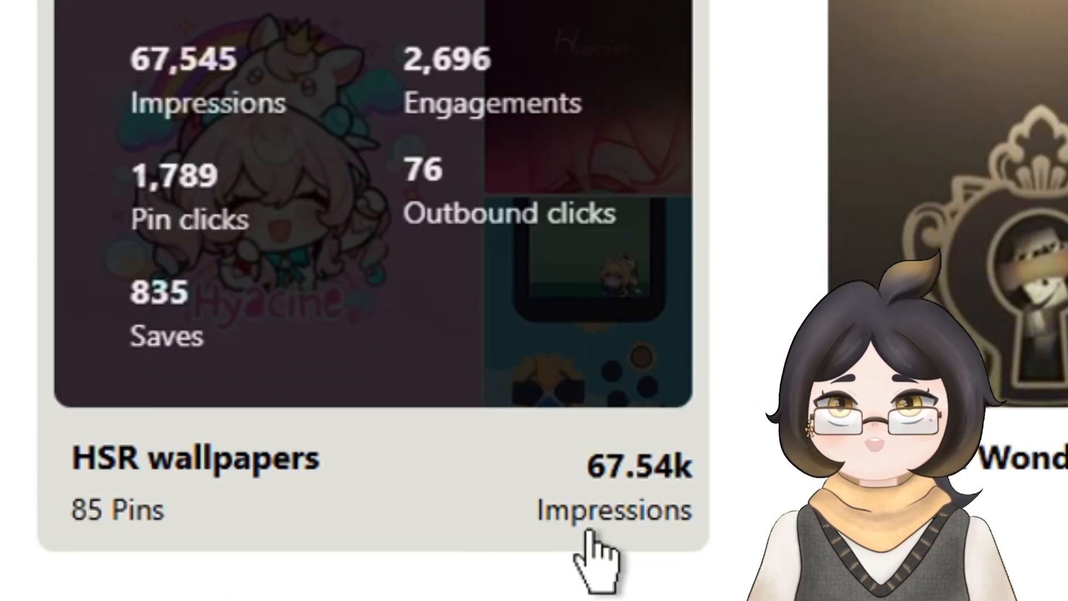
drag(698, 511, 567, 512)
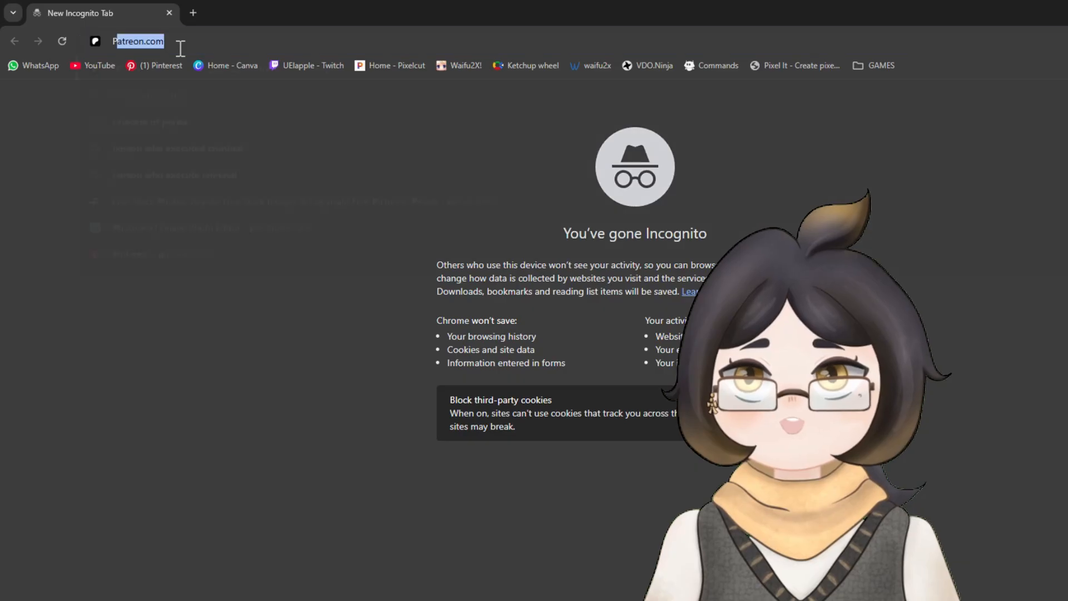
Open the photopea.com website and launch the online photo editor.
text(photopea)
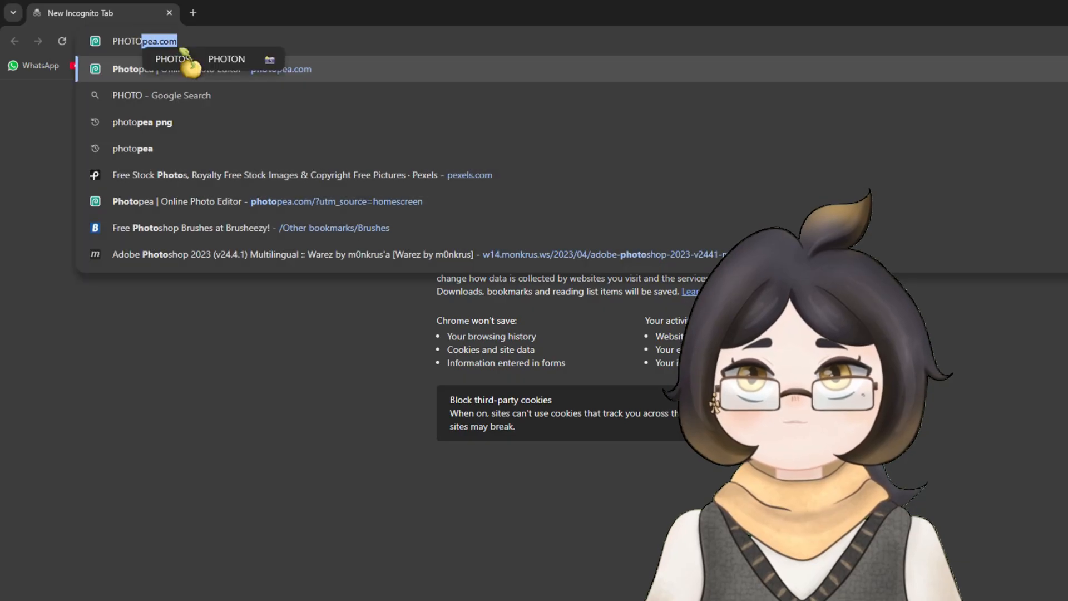
key(Return)
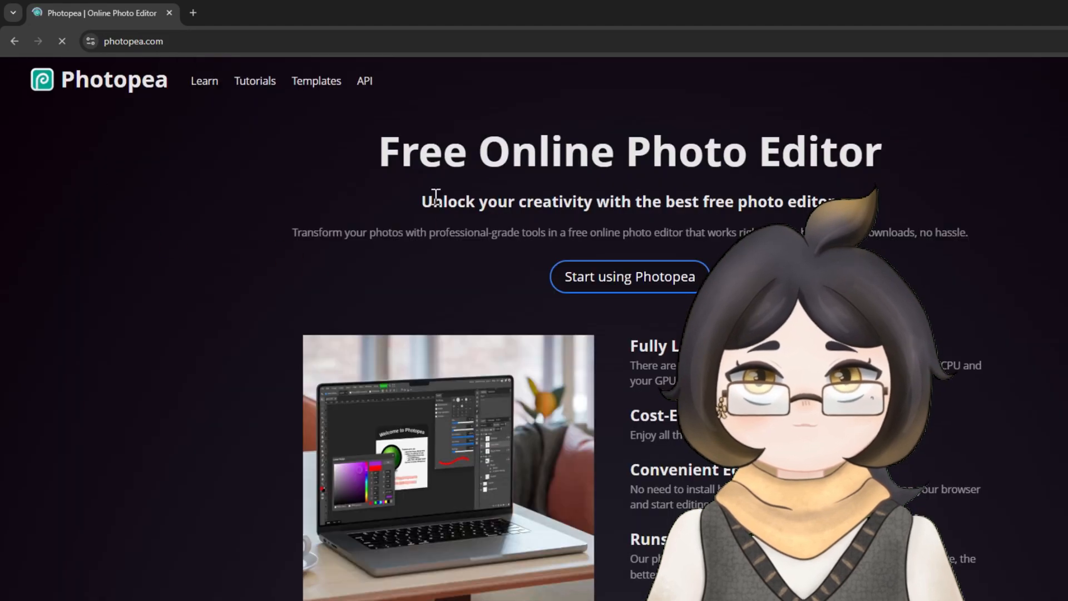
click(618, 286)
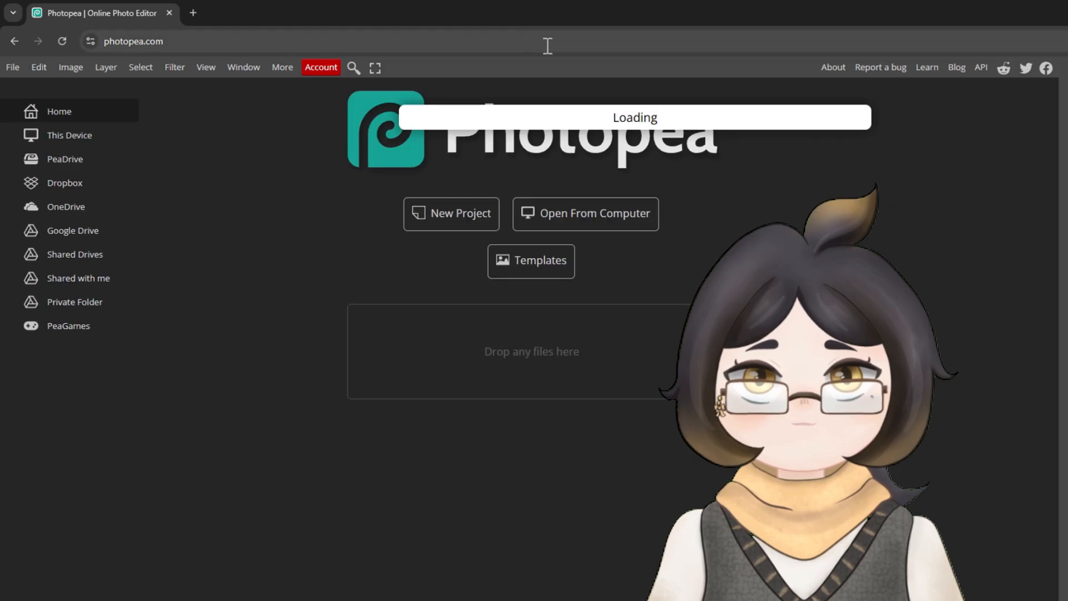
Start a new project and begin replacing its default name.
click(452, 226)
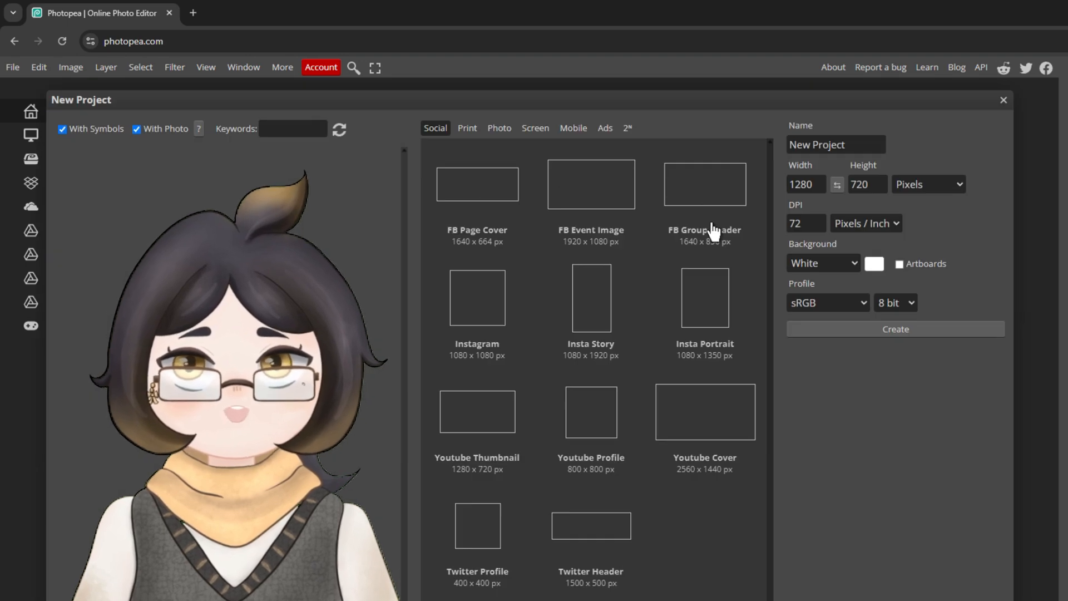
double_click(820, 144)
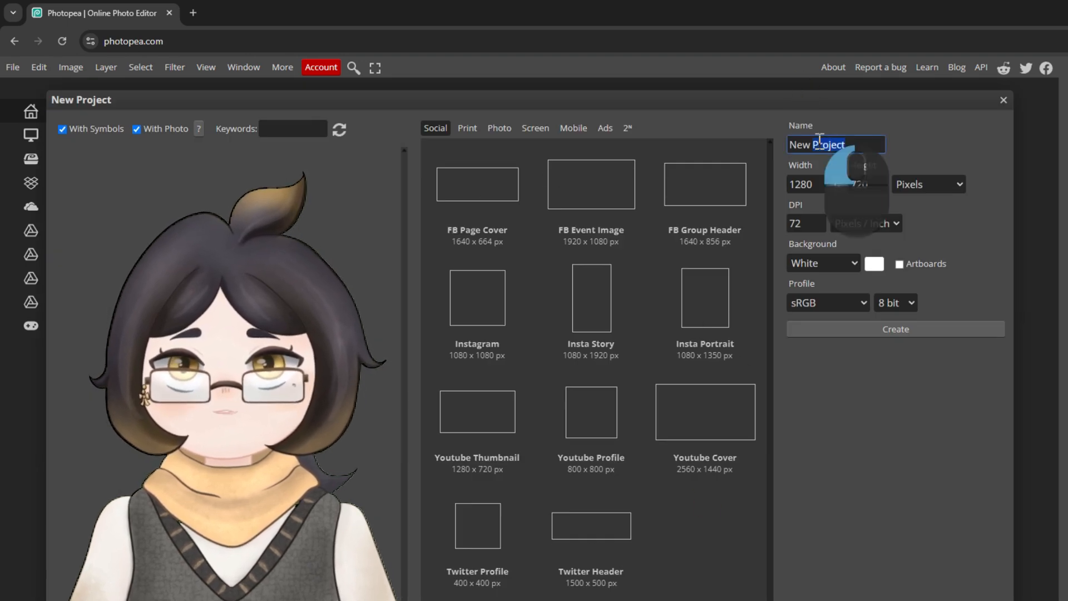
triple_click(819, 143)
triple_click(812, 144)
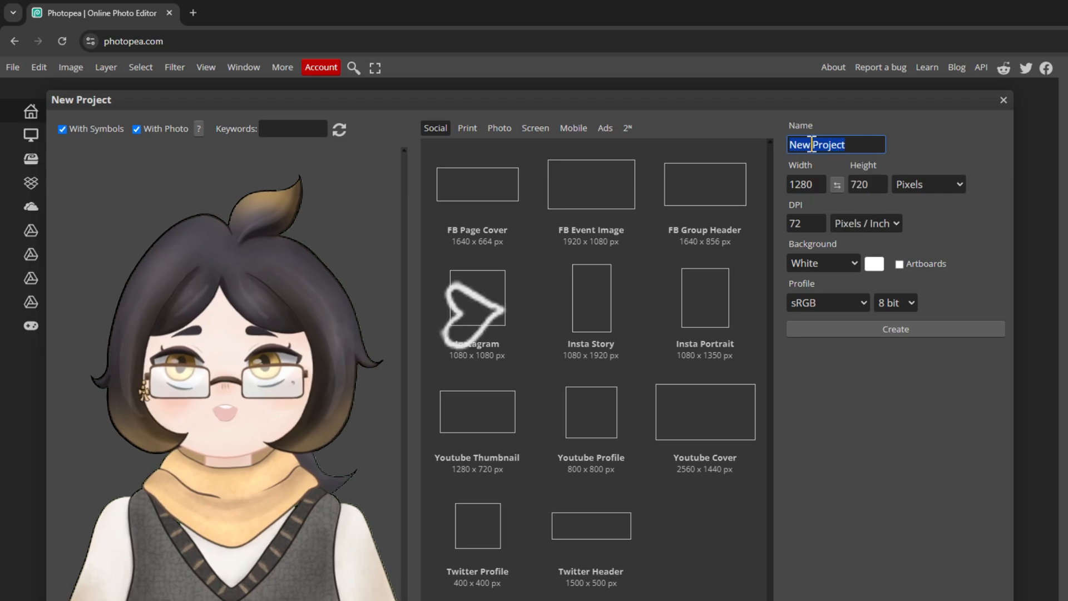
text(T)
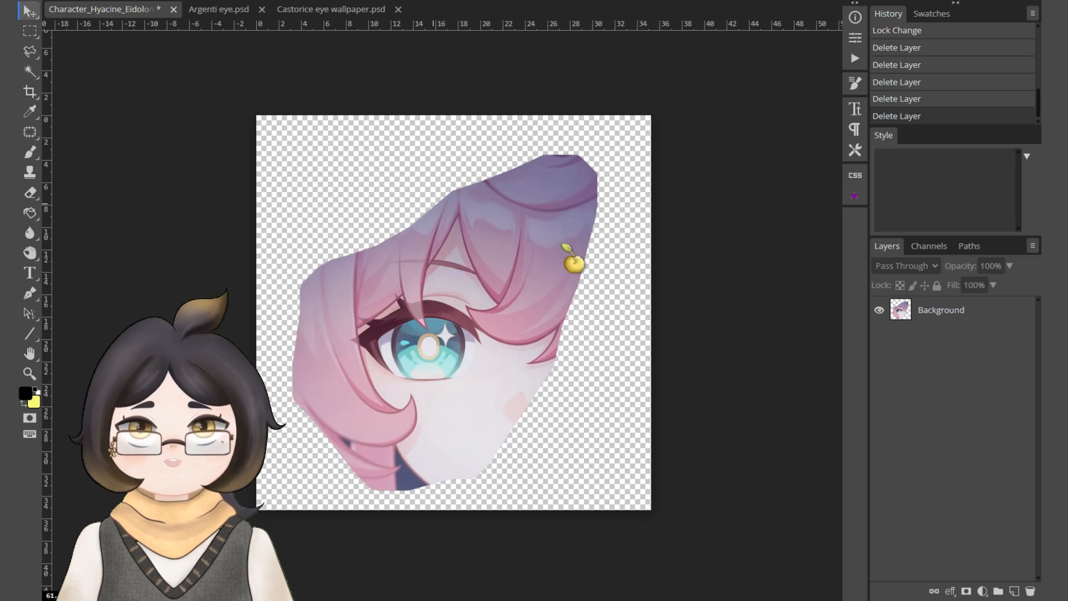
Add a Hue/Saturation adjustment above the Background layer with hue 2, saturation 57 and lightness -2.
click(985, 320)
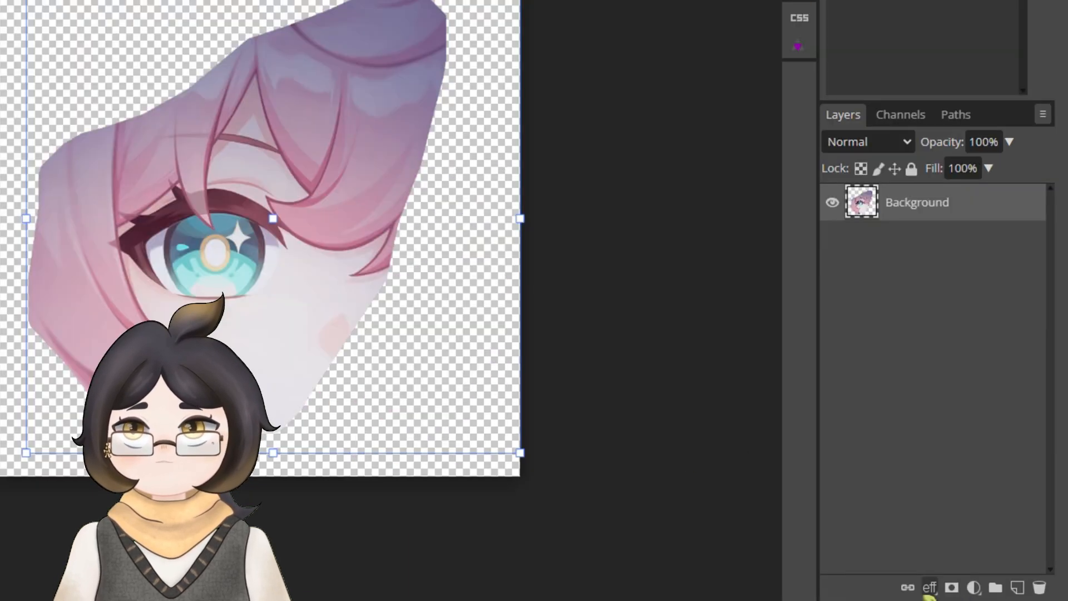
click(983, 590)
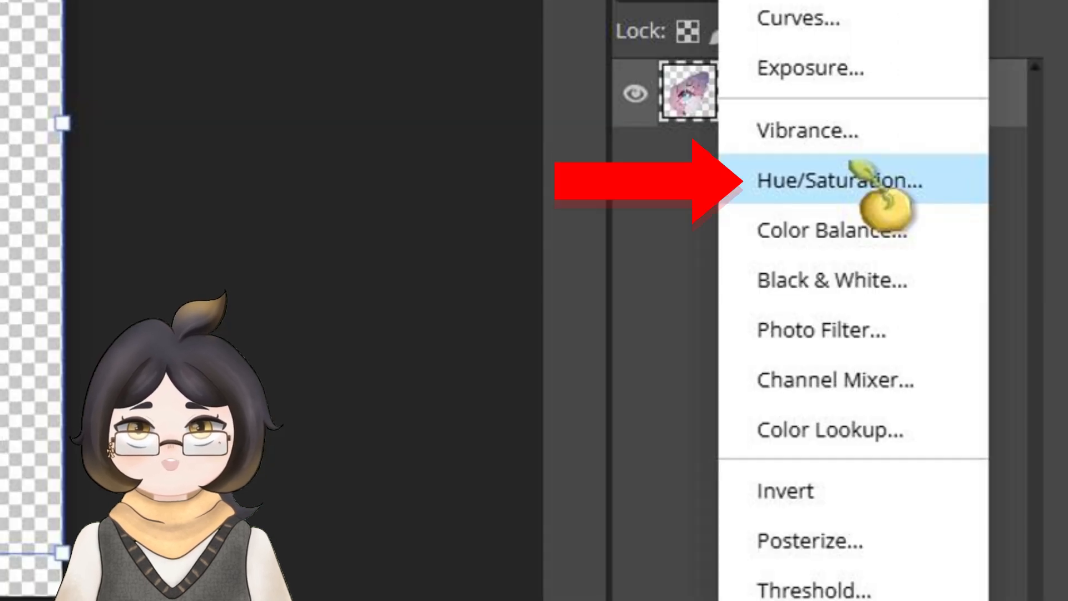
click(850, 162)
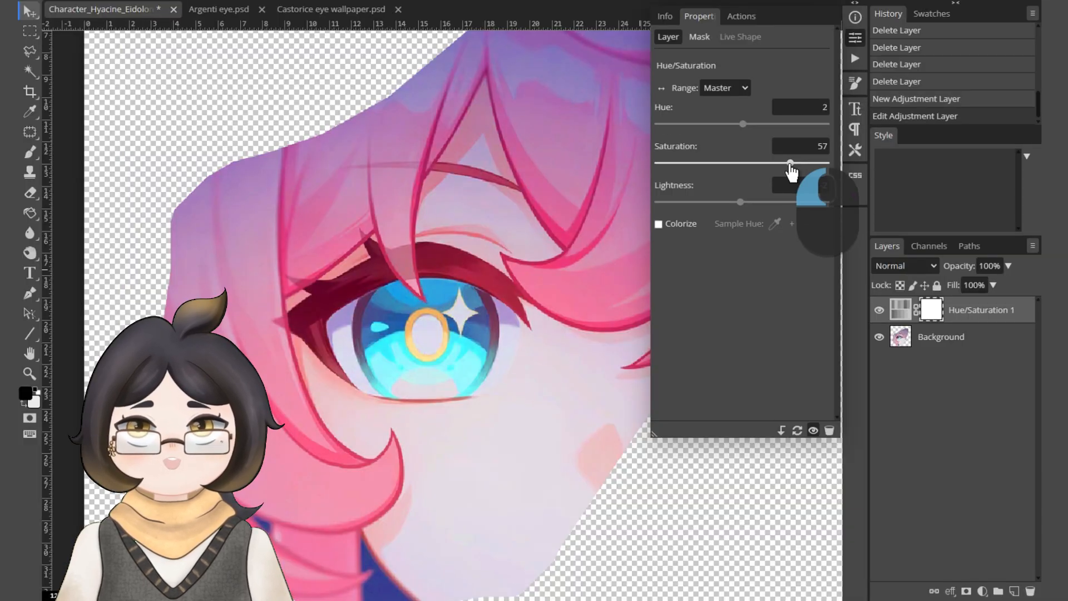
drag(790, 164, 784, 163)
scroll(370, 277, down, 4)
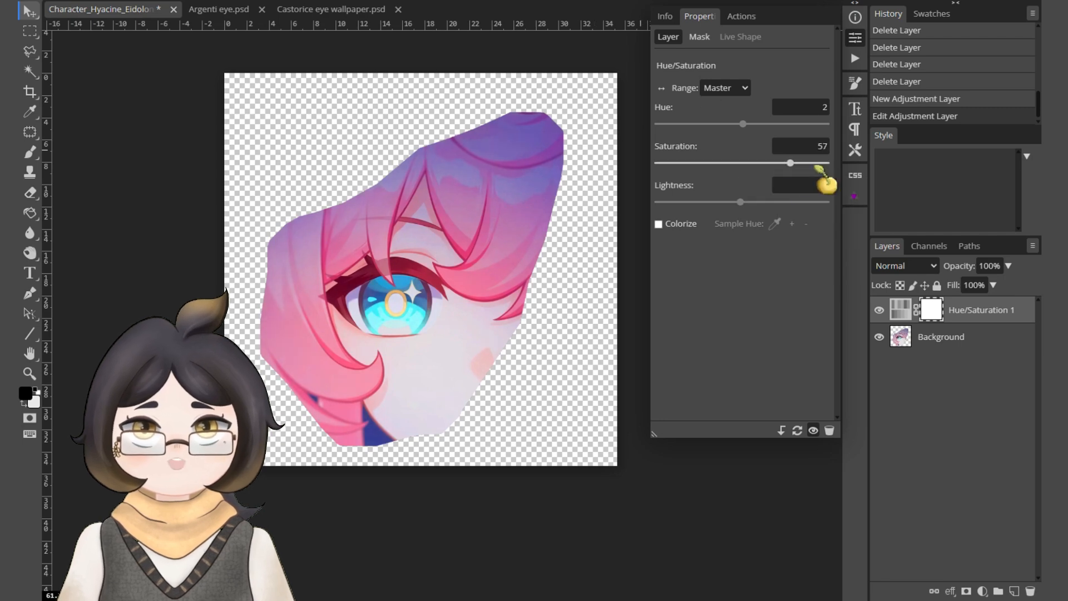
click(791, 163)
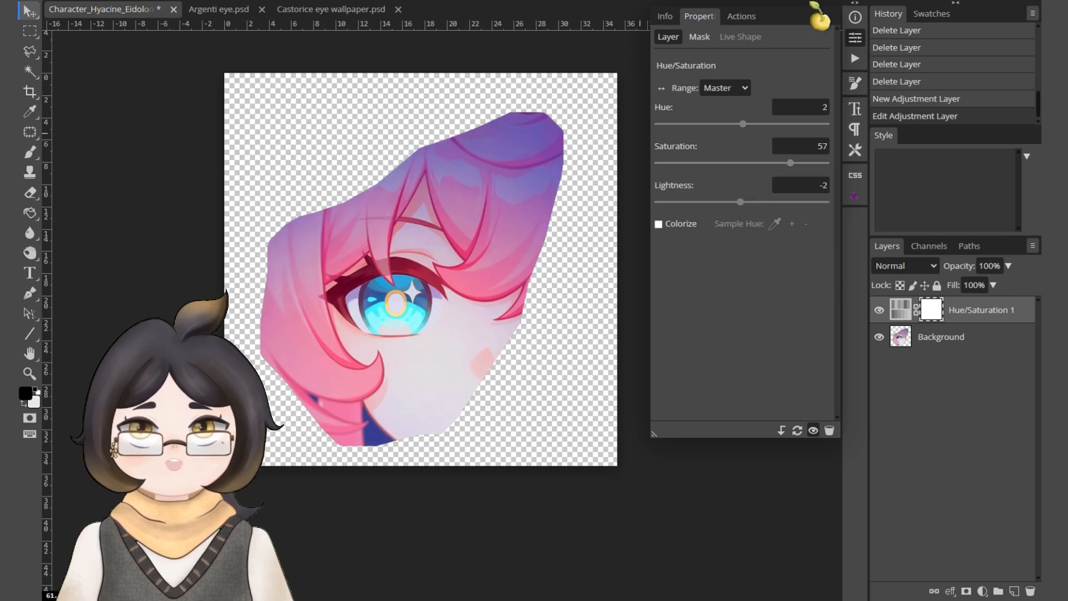
click(855, 37)
key(space)
drag(422, 192, 448, 218)
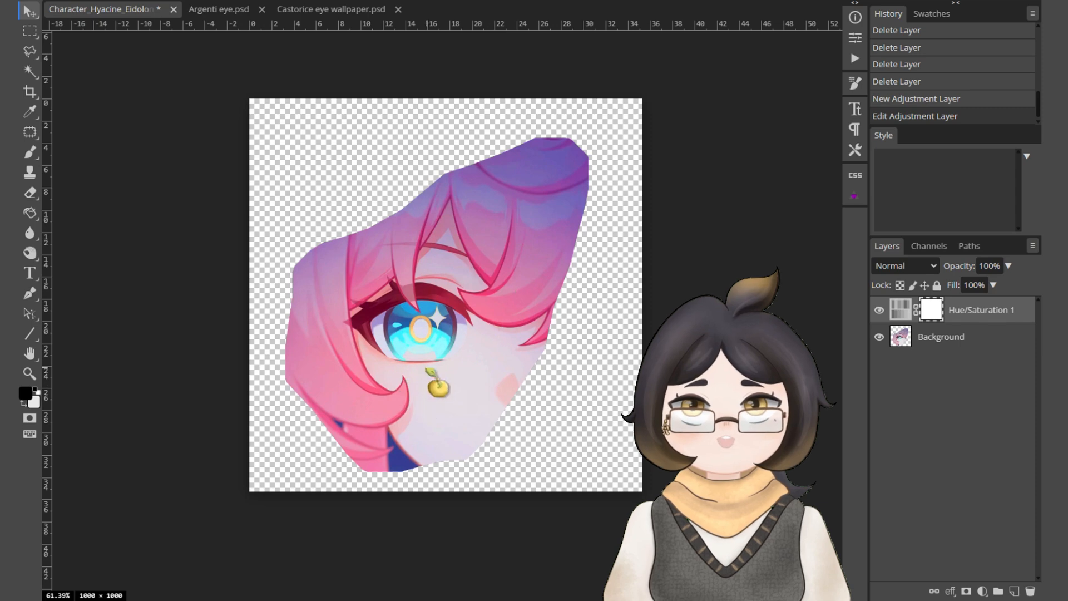
Activate the Brush tool and add a new empty layer above the Hue/Saturation adjustment.
click(972, 317)
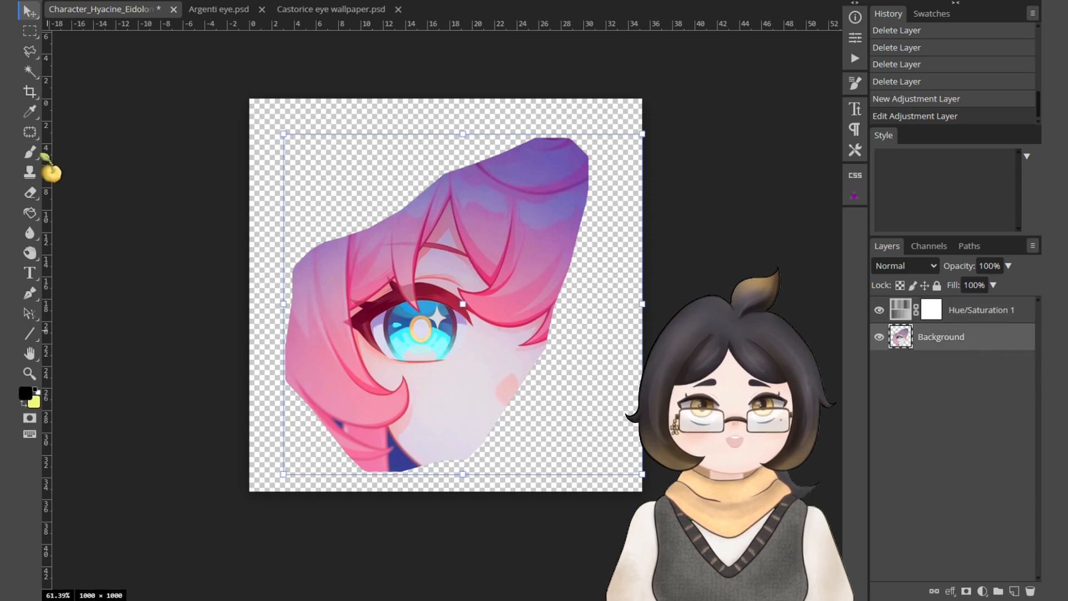
click(34, 151)
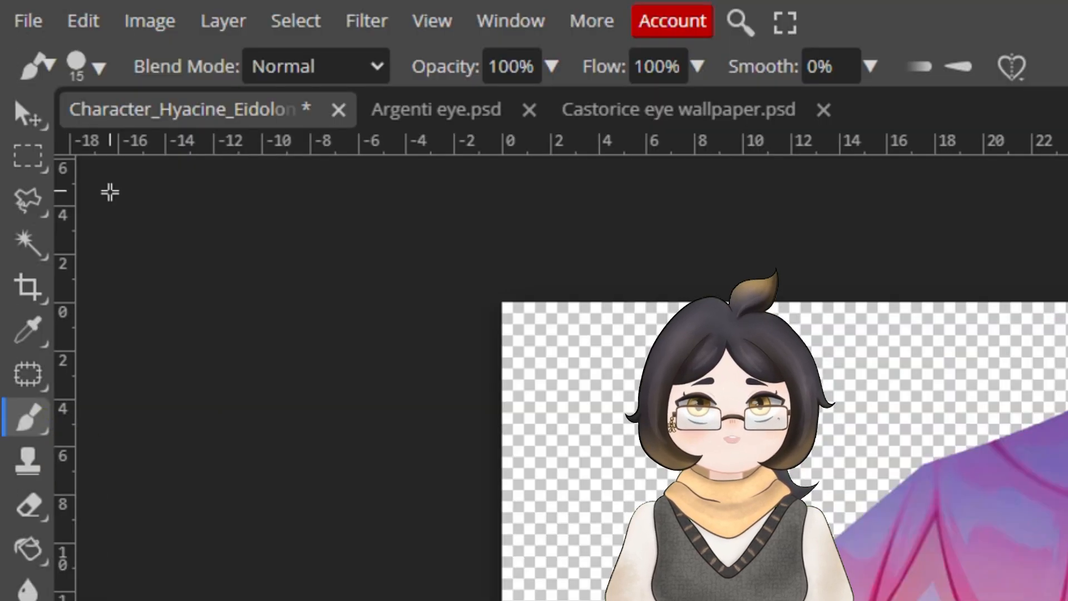
click(89, 64)
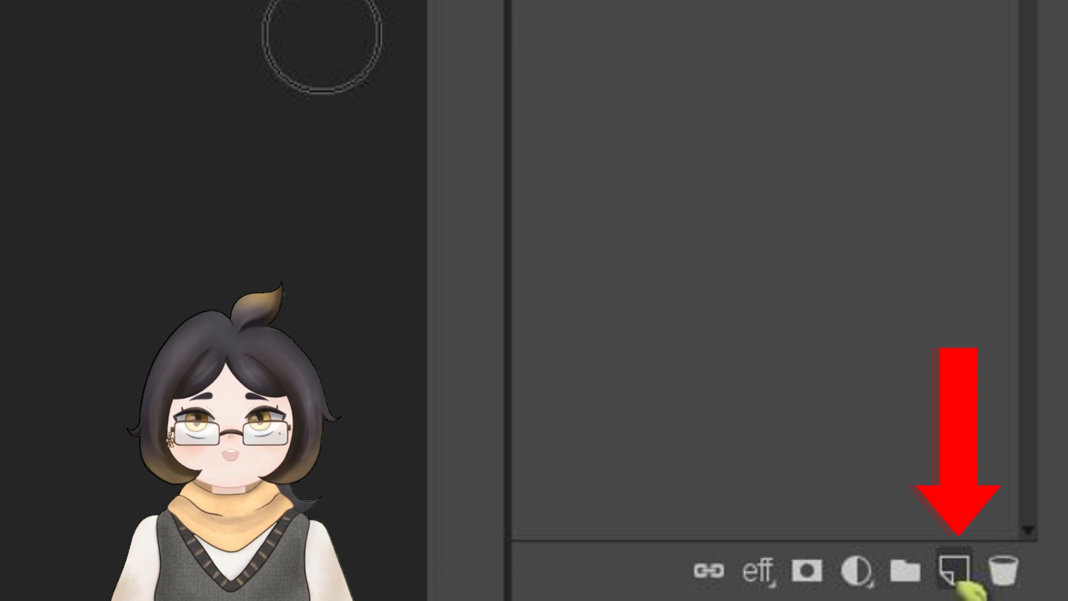
click(956, 570)
drag(946, 336, 966, 304)
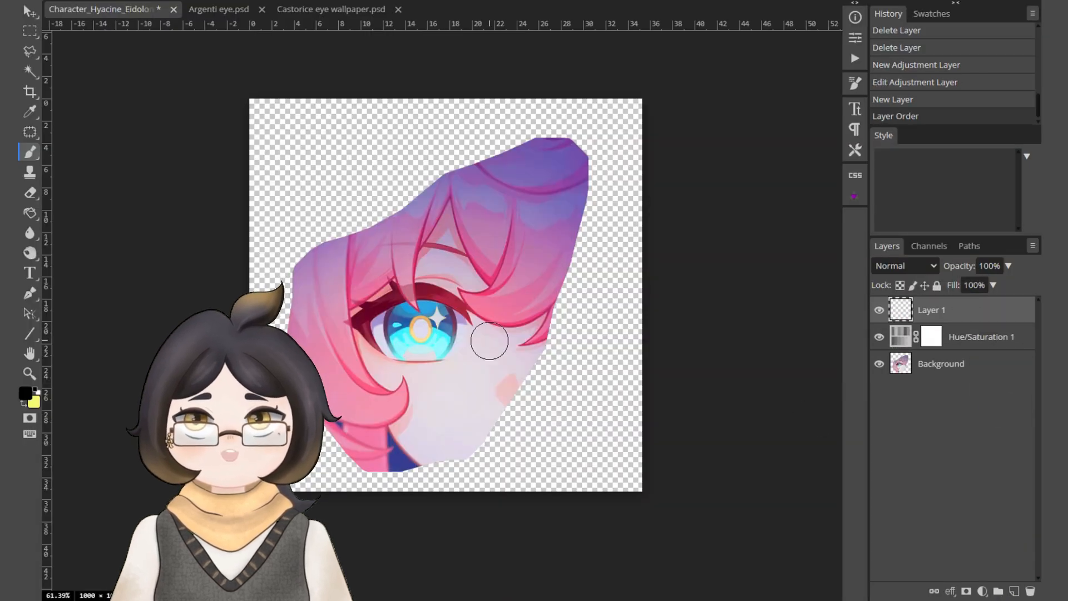
Sample a dark blue from the iris and paint a soft spot over the pupil on Layer 1.
click(420, 328)
key(ctrl+z)
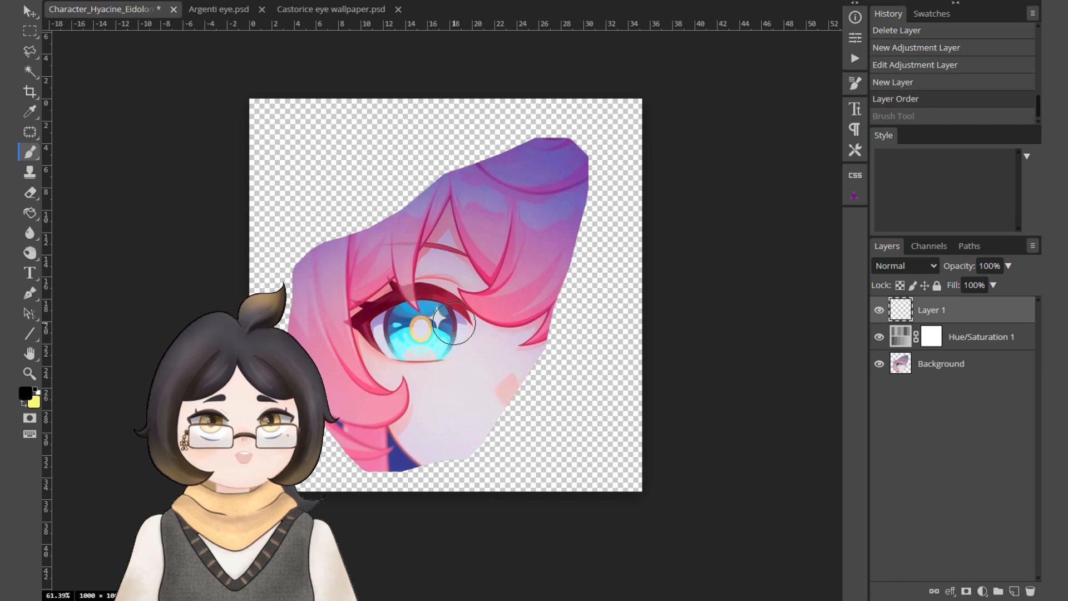
key(i)
click(431, 336)
drag(431, 336, 409, 334)
click(421, 329)
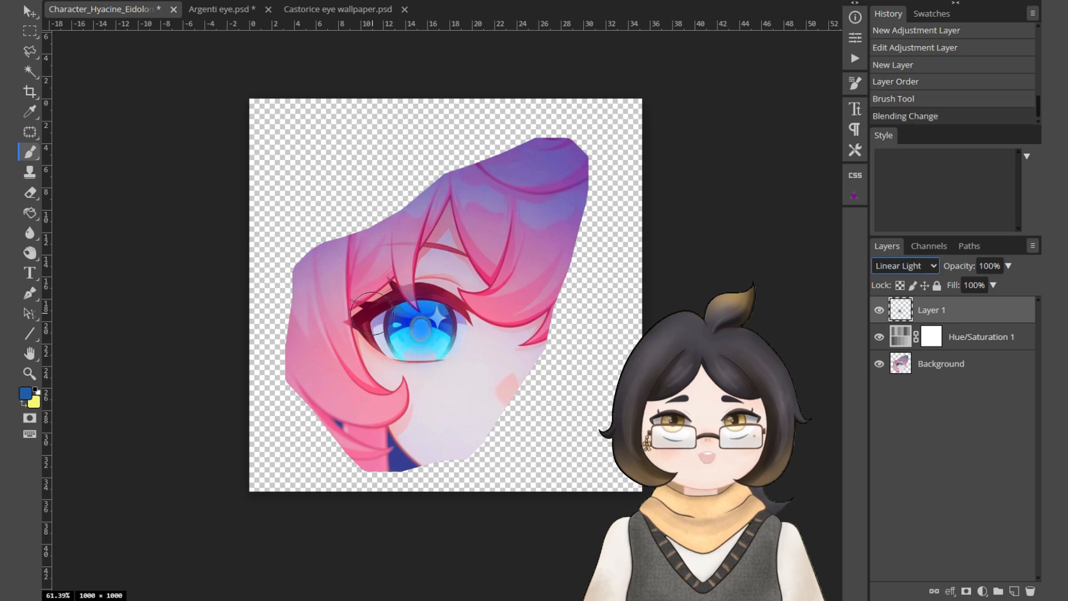
Recolor the painted pupil spot on Layer 1 with Hue/Saturation, shifting its hue, lowering saturation and raising lightness.
key(ctrl+u)
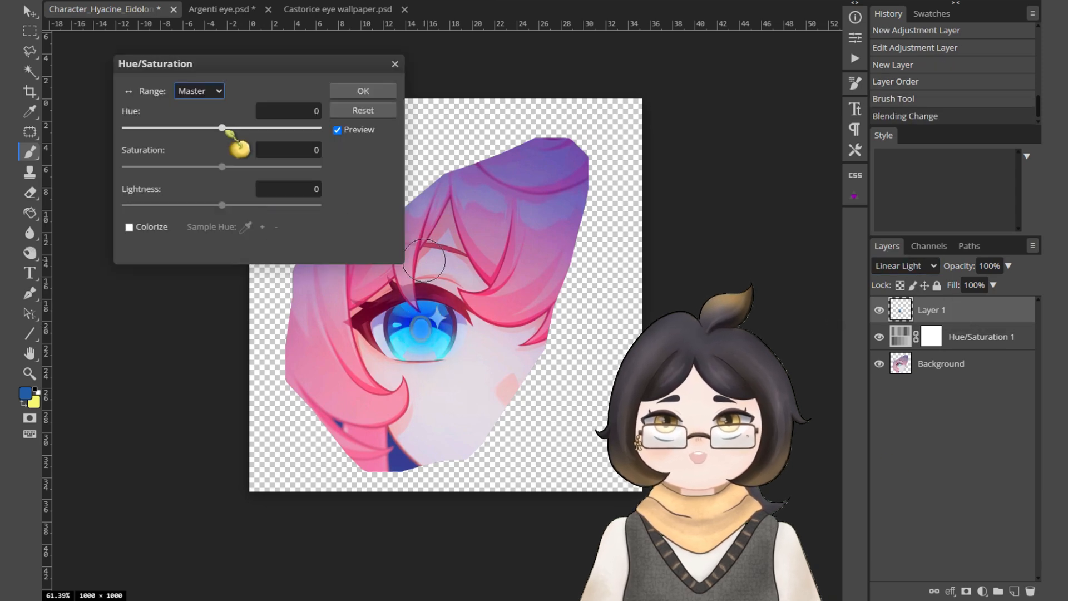
drag(222, 127, 296, 128)
drag(255, 167, 204, 168)
drag(227, 205, 256, 205)
drag(296, 128, 270, 133)
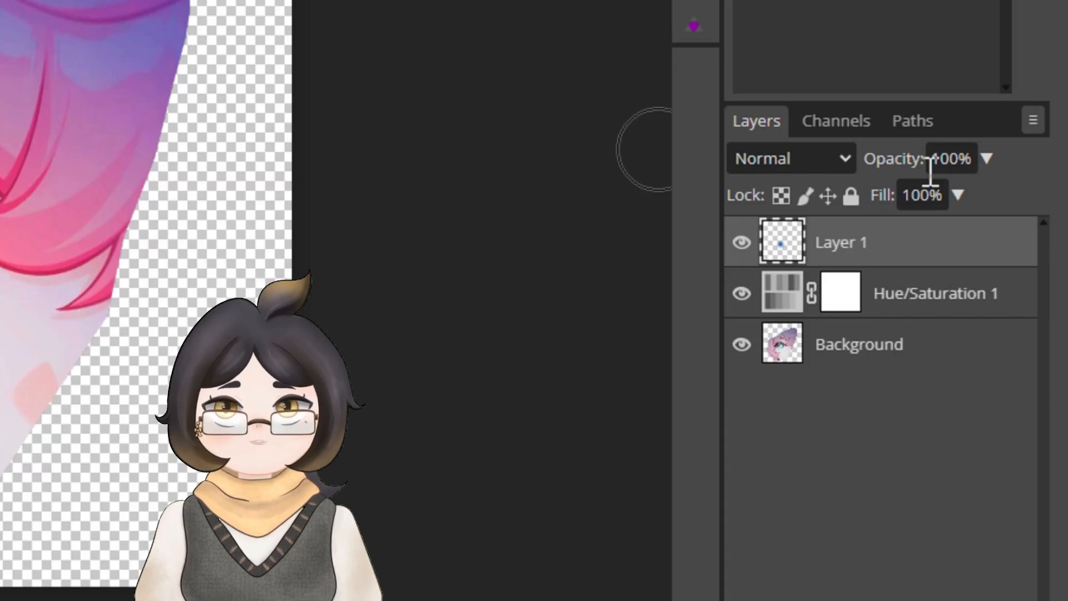
Set Layer 1's blend mode to Linear Light.
click(818, 160)
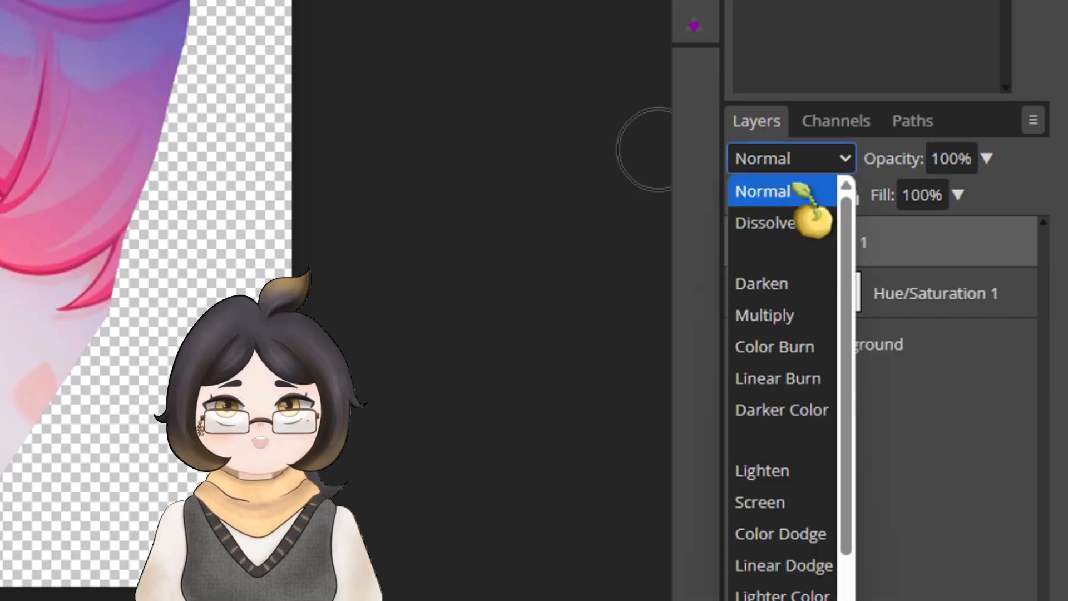
scroll(804, 542, down, 4)
click(795, 540)
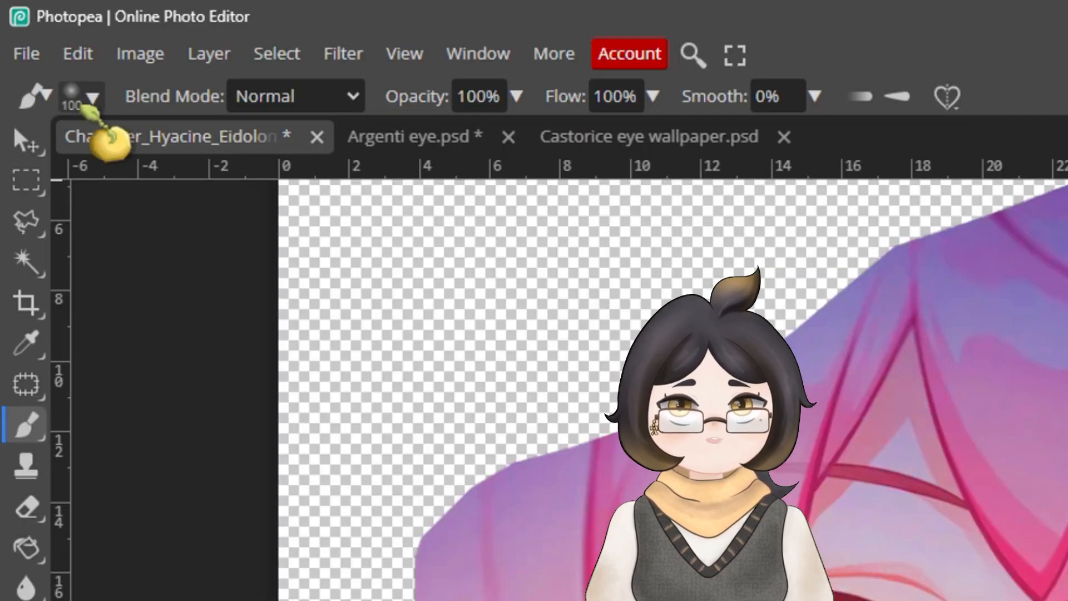
Flatten the 100 px soft brush tip into an ellipse, and transform and position the light-blue glow over the lower iris.
click(93, 97)
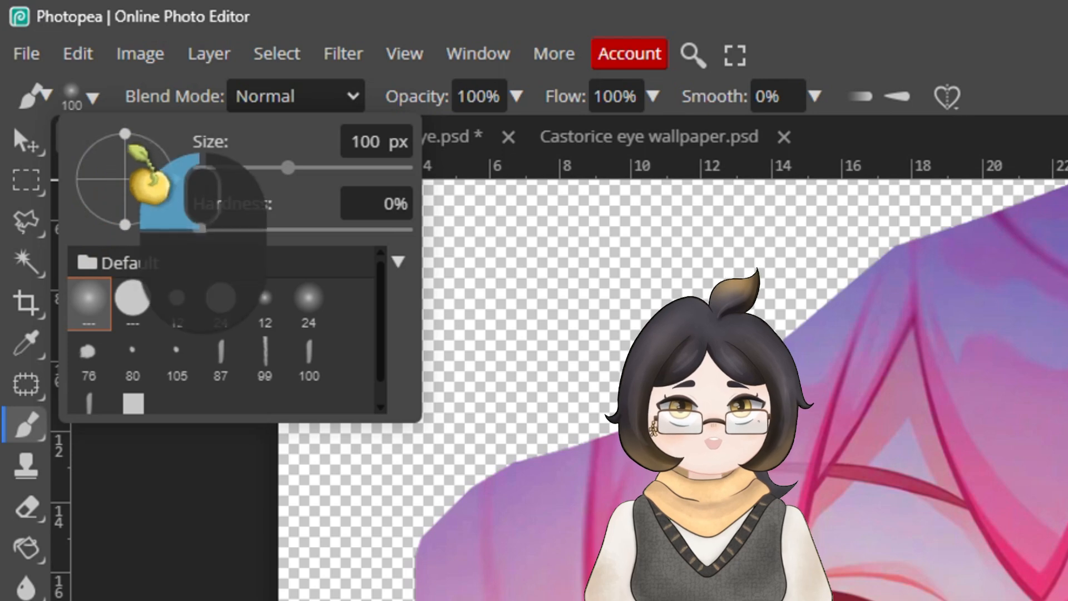
drag(128, 145, 132, 153)
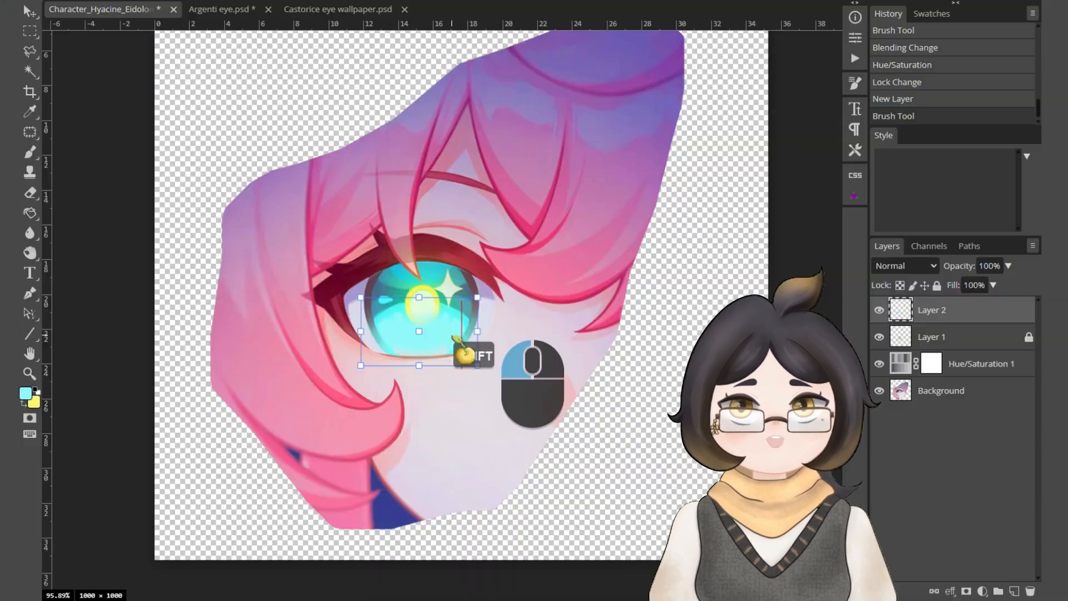
key(Return)
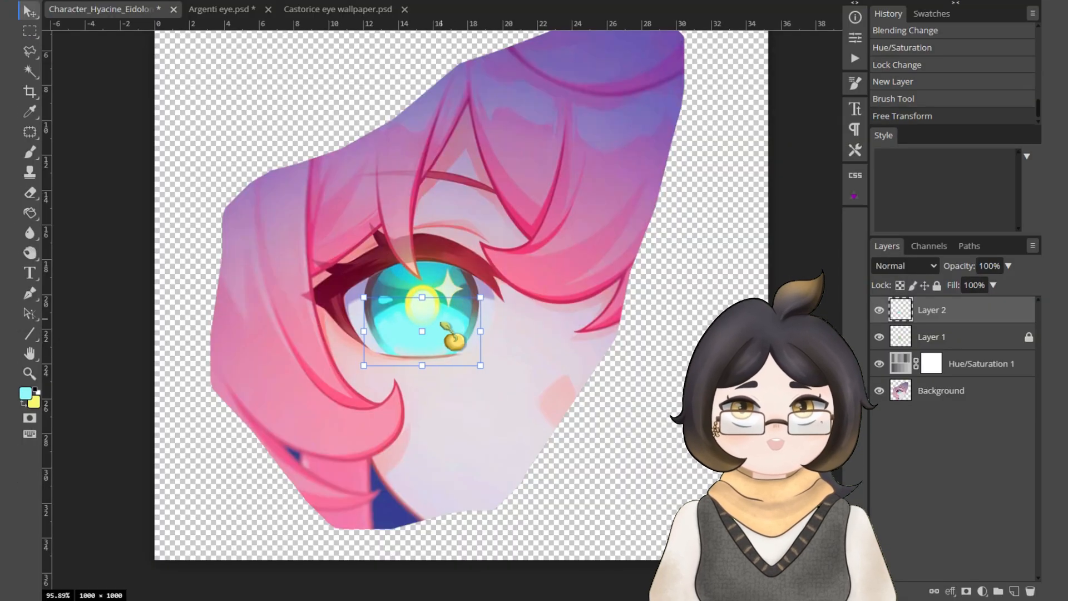
drag(458, 329, 460, 325)
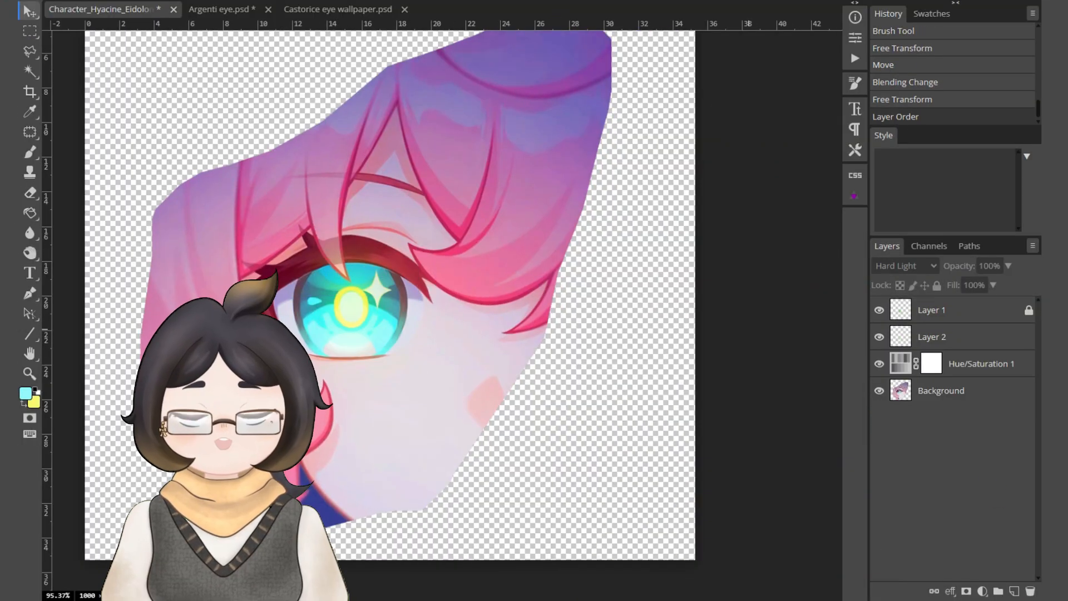
Create Layer 3 and paint a light-cyan highlight on the outer part of the upper lash line with a tilted elliptical brush.
key(ctrl+shift+n)
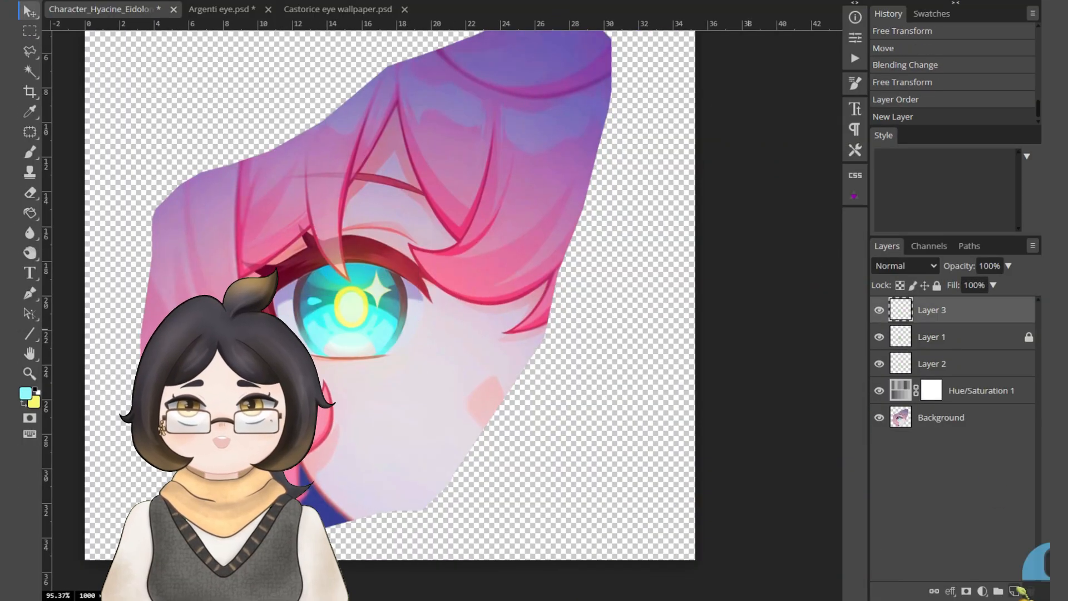
key(b)
right_click(406, 277)
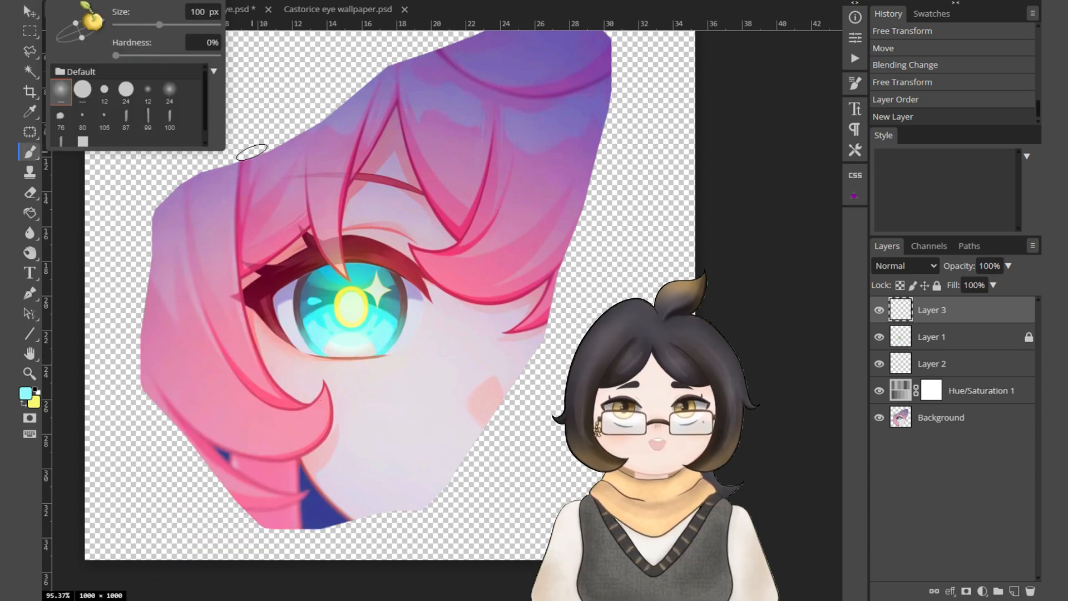
scroll(347, 254, up, 3)
key(ctrl+z)
mouse_move(256, 280)
mouse_down()
mouse_move(307, 258)
mouse_move(299, 260)
mouse_up()
Reduce the brush to 70 px, adjust its tip angle and try highlight strokes along the middle of the upper lash line.
key(bracketleft)
key(bracketleft)
key(bracketleft)
click(78, 2)
drag(103, 21, 104, 39)
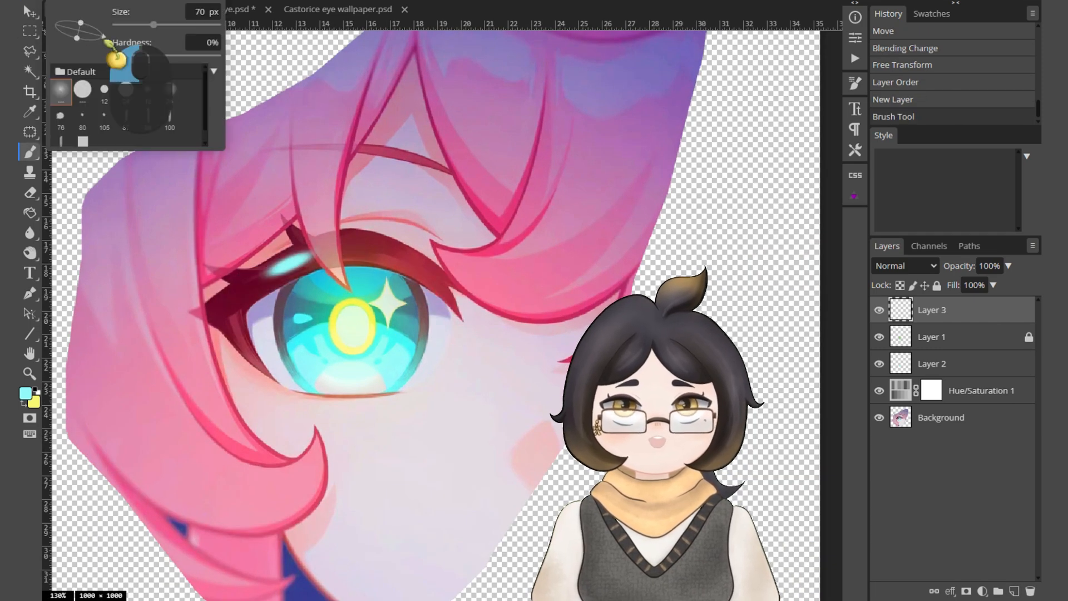
key(ctrl+z)
mouse_move(350, 245)
mouse_down()
mouse_move(388, 257)
mouse_move(412, 284)
mouse_up()
scroll(340, 285, down, 3)
key(ctrl+z)
click(70, 3)
drag(347, 259, 384, 264)
key(ctrl+z)
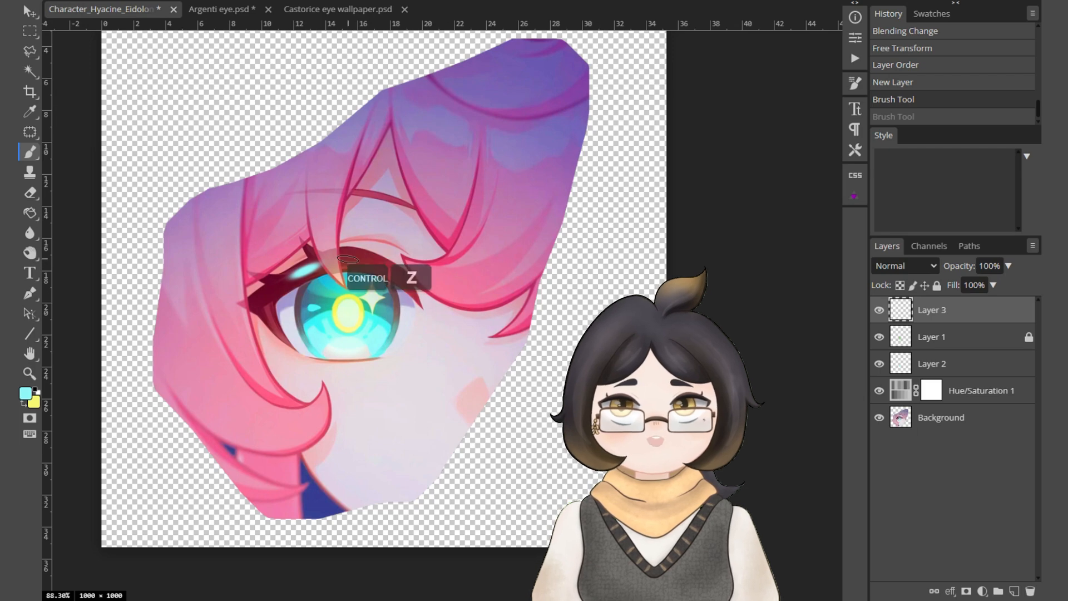
Erase the parts of the lash highlights that overlap the hair strand and the eyelid edge.
key(e)
scroll(347, 259, up, 4)
click(340, 267)
scroll(344, 266, down, 3)
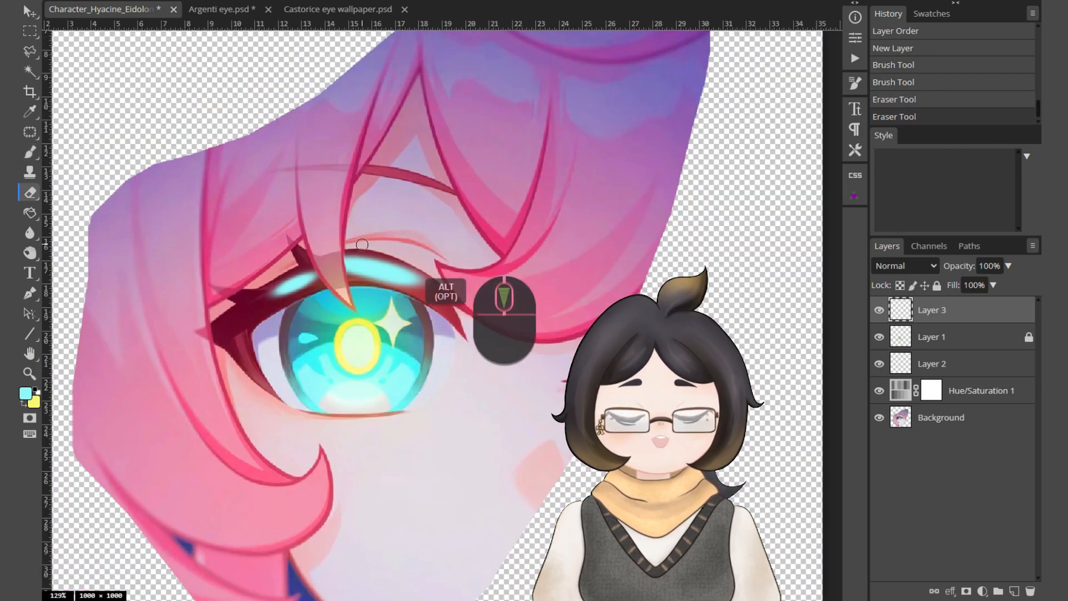
Shift the hue of the lash highlights on Layer 3 and set the layer's blend mode to Color Dodge.
key(ctrl+u)
drag(221, 128, 287, 128)
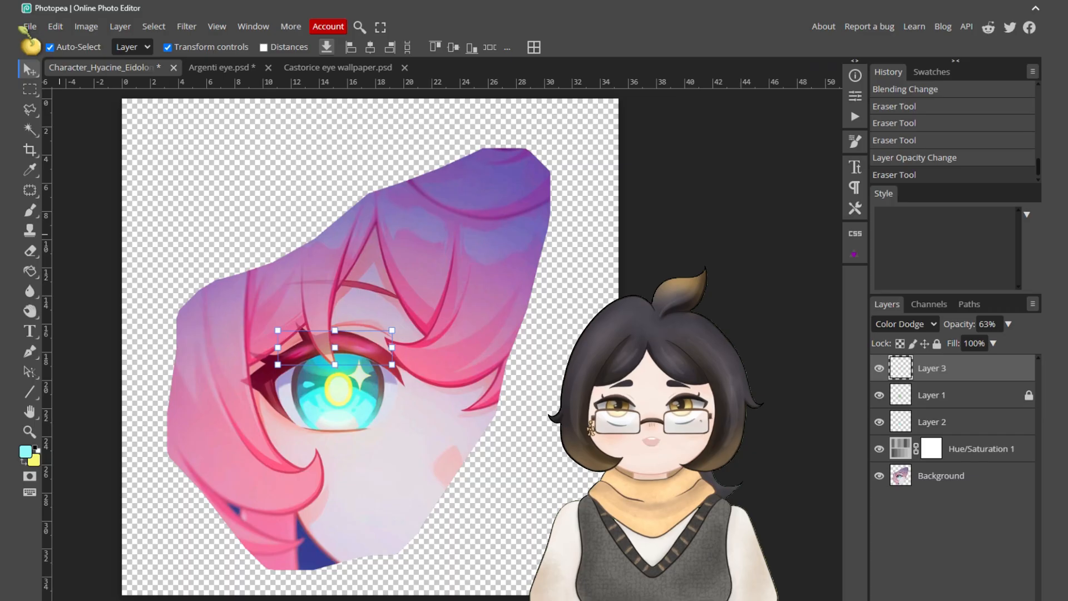
Export the artwork as a 1000 × 1000 px PNG named "Hyacine eye" at 100% quality.
click(28, 26)
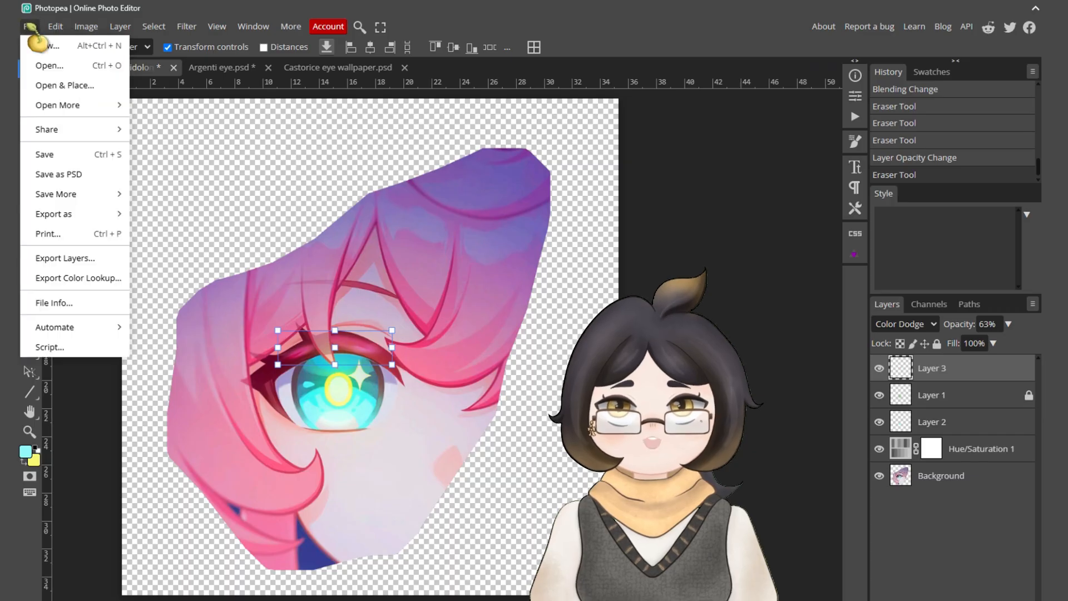
mouse_move(100, 213)
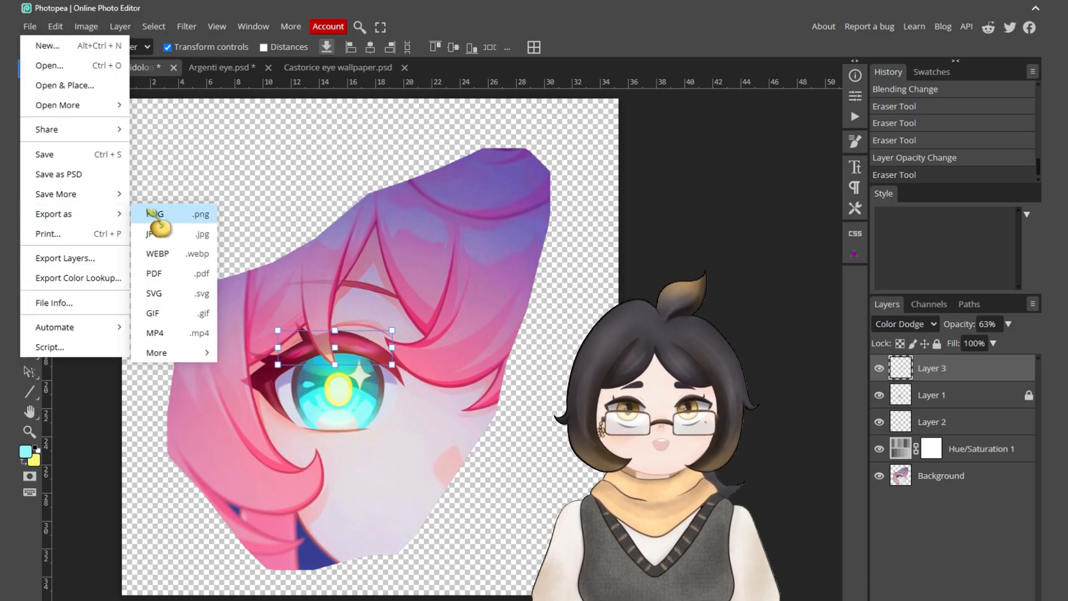
click(153, 214)
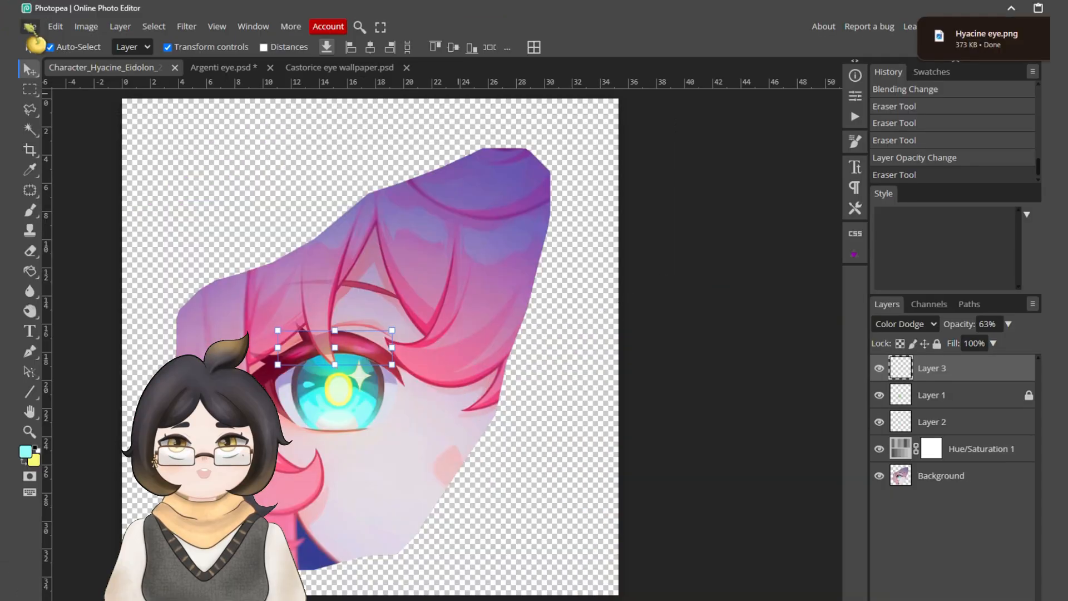
Create the Hyacine eye wallpaper document from the 1080 × 1920 px Insta Story preset with a transparent background.
click(29, 26)
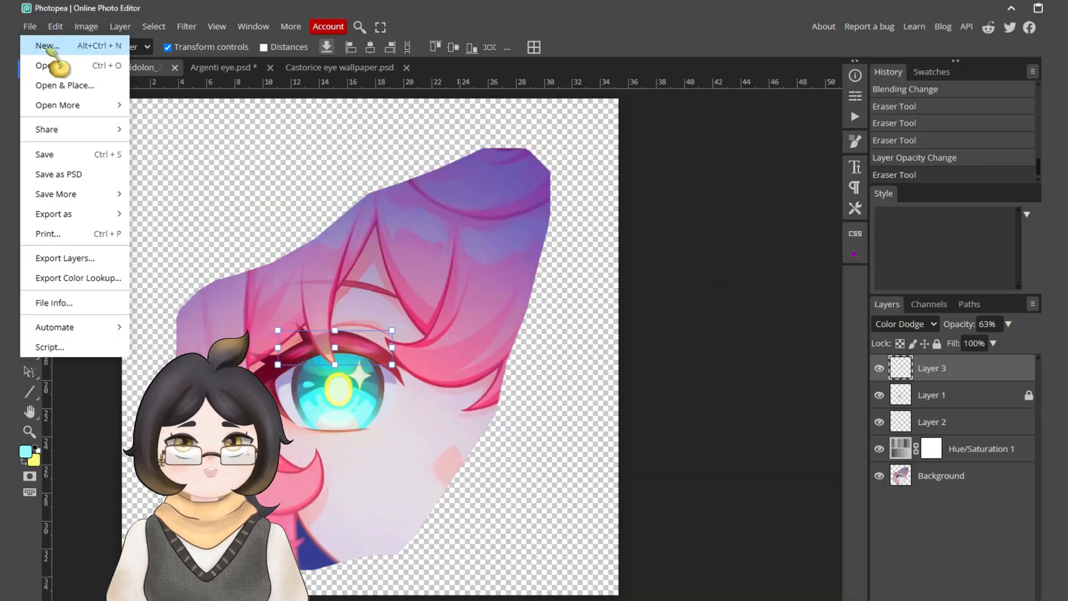
click(81, 46)
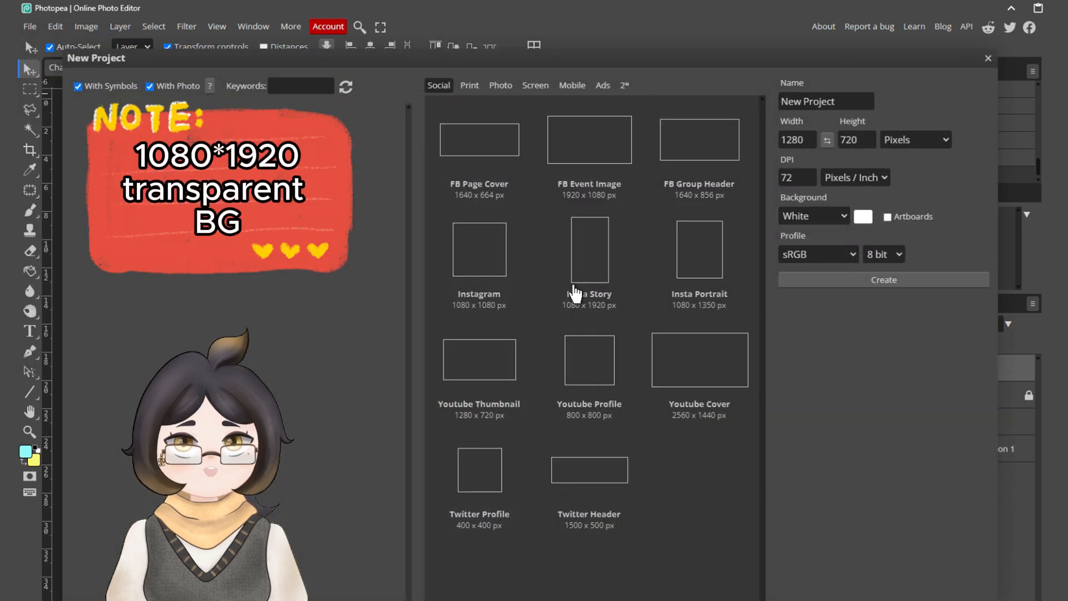
click(614, 267)
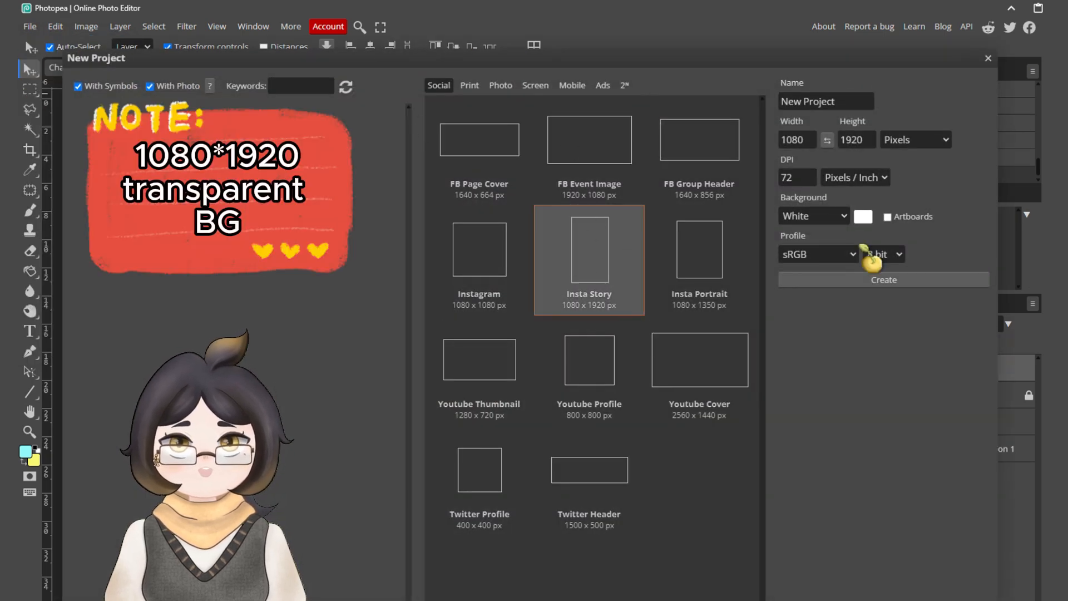
click(845, 217)
click(822, 271)
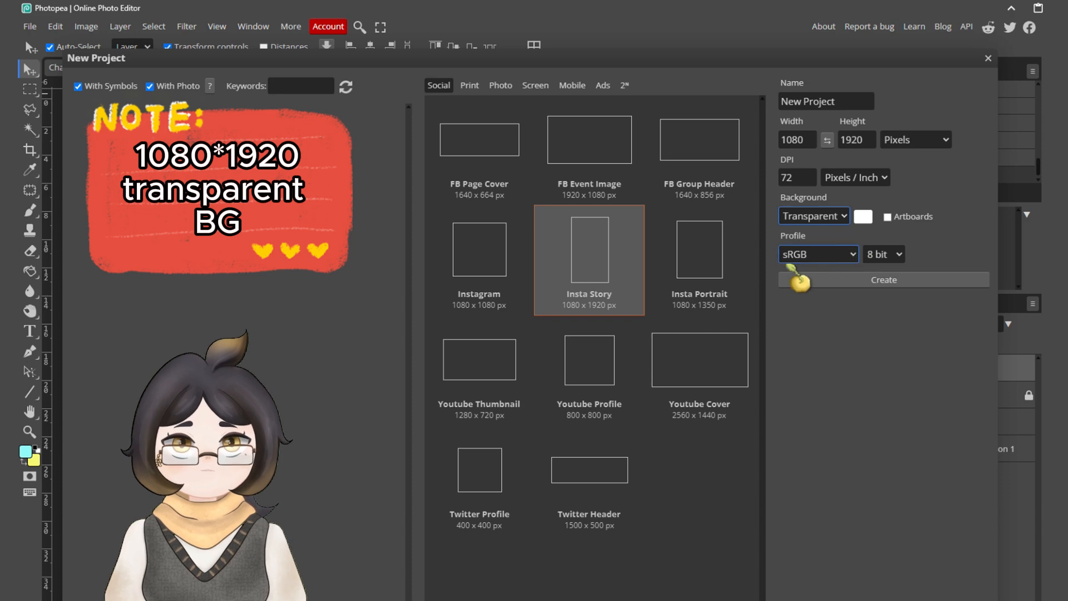
click(900, 280)
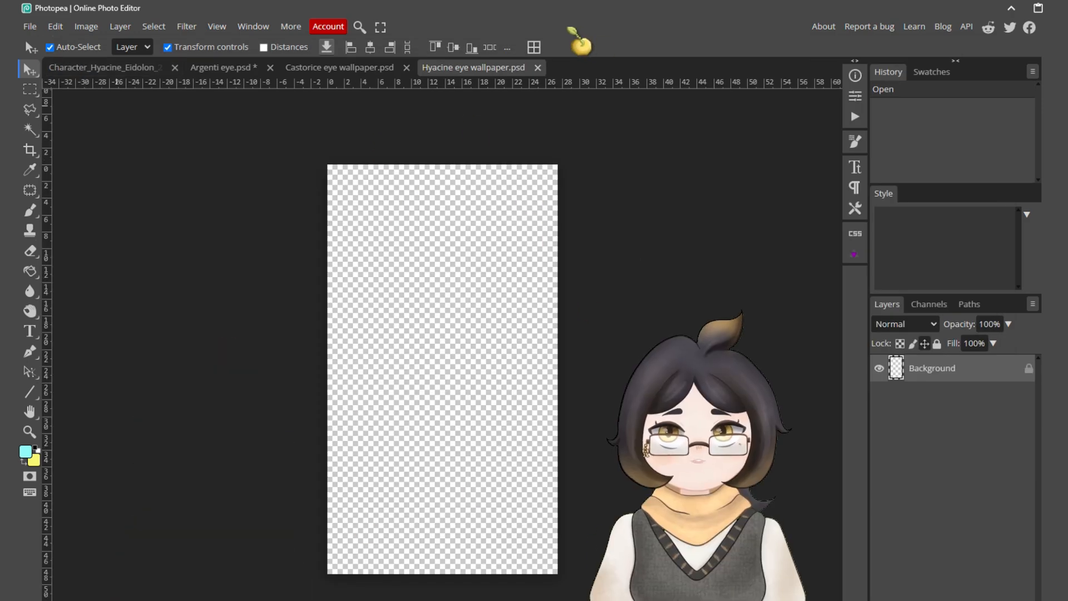
Open Hyacine eye.png and copy its artwork into the Hyacine eye wallpaper document.
click(29, 27)
click(50, 65)
click(296, 241)
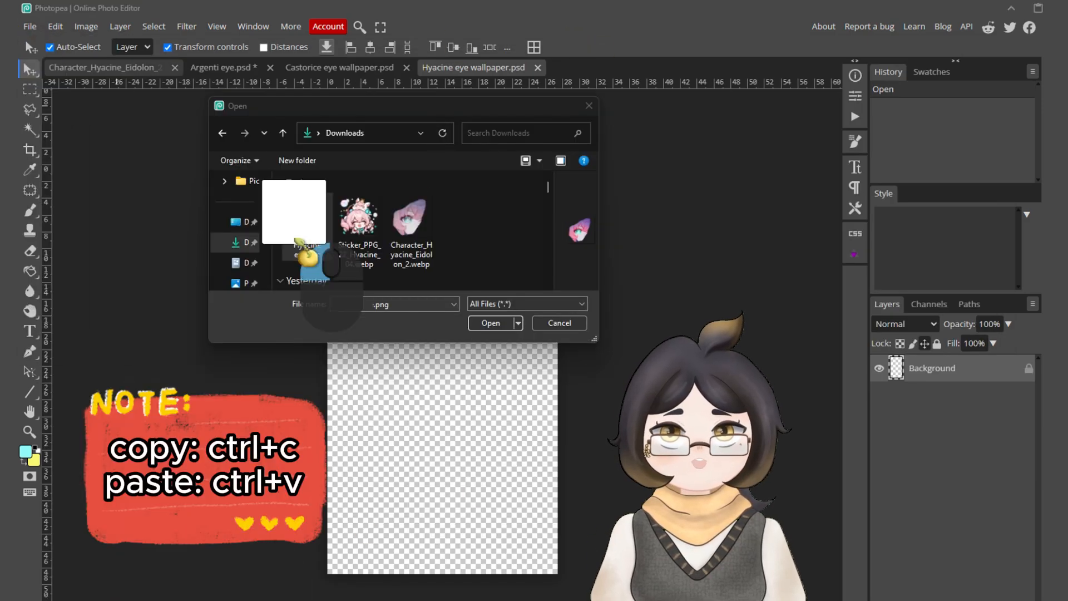
click(493, 326)
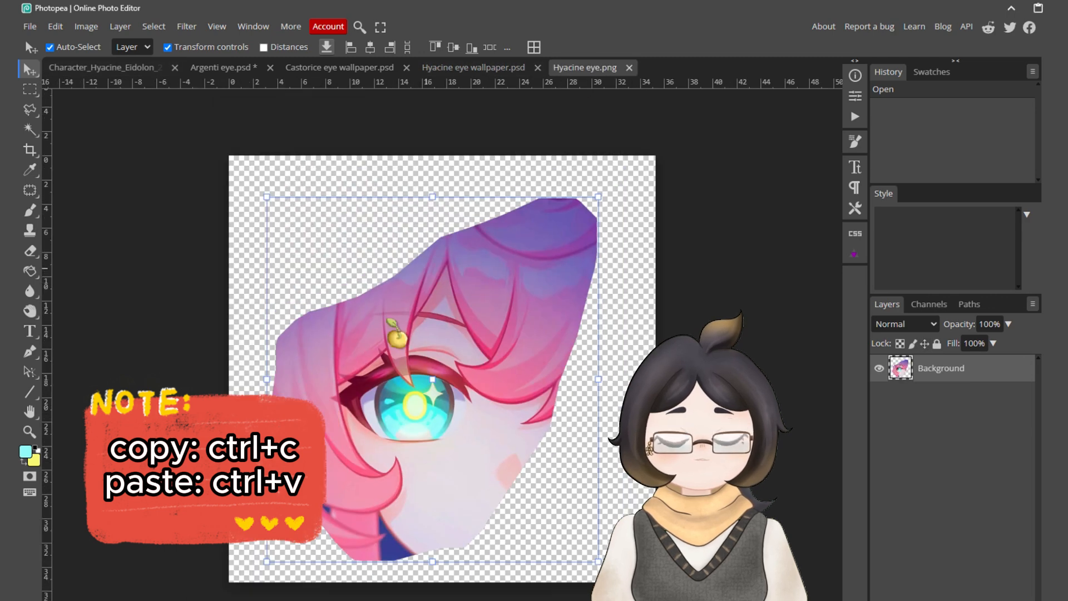
key(ctrl+c)
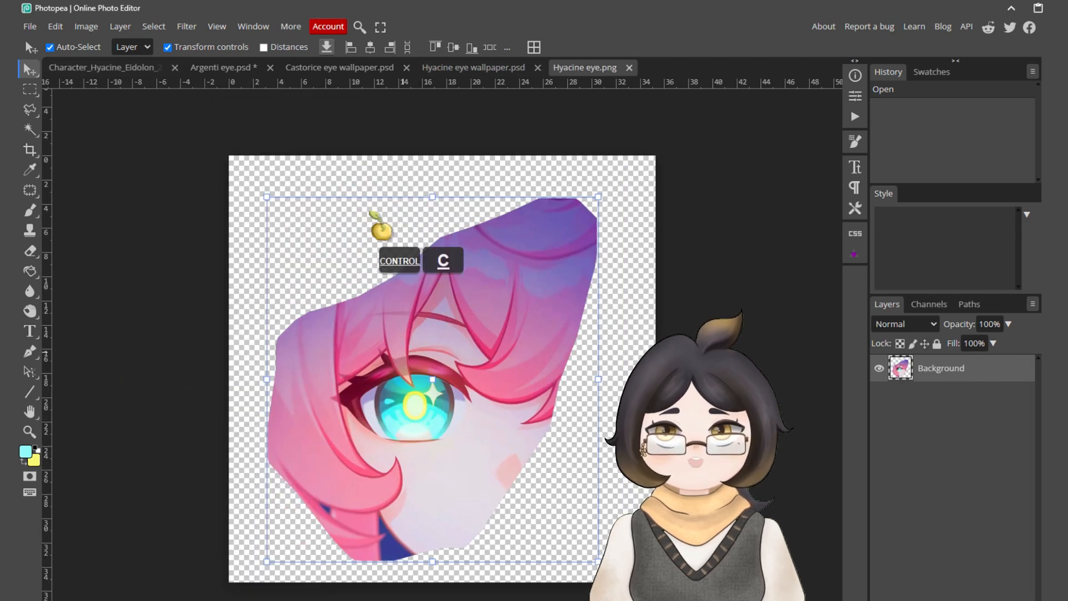
click(475, 68)
key(ctrl+v)
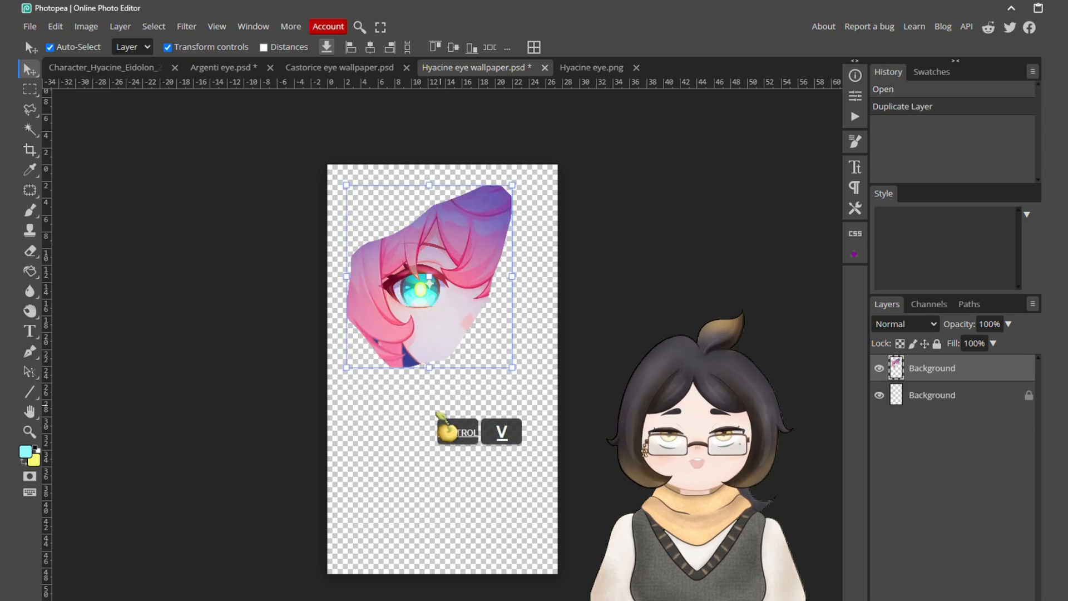
Enlarge the pasted eye artwork beyond the canvas width and position it over the lower part of the wallpaper.
drag(453, 345, 447, 447)
drag(436, 287, 468, 140)
drag(469, 277, 487, 444)
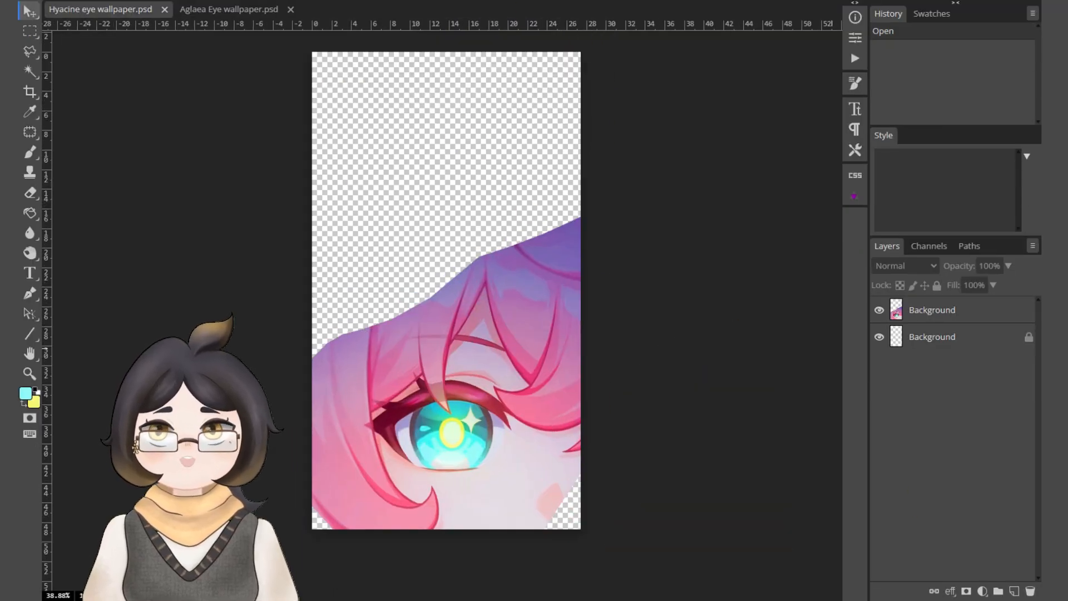
Add a dark purple Color Fill layer and place it beneath the eye artwork layer.
click(939, 316)
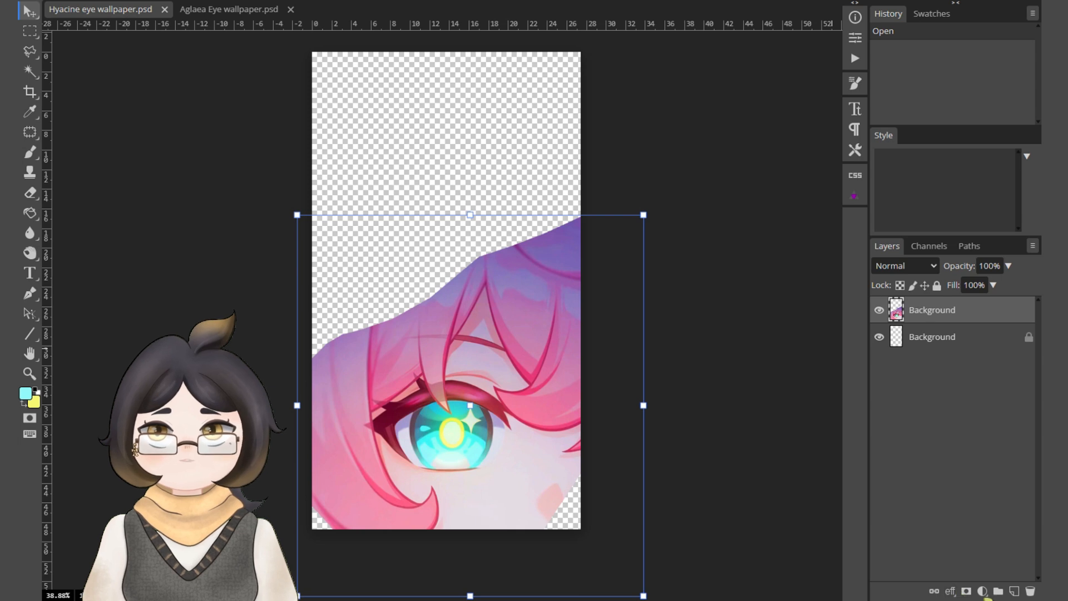
click(982, 592)
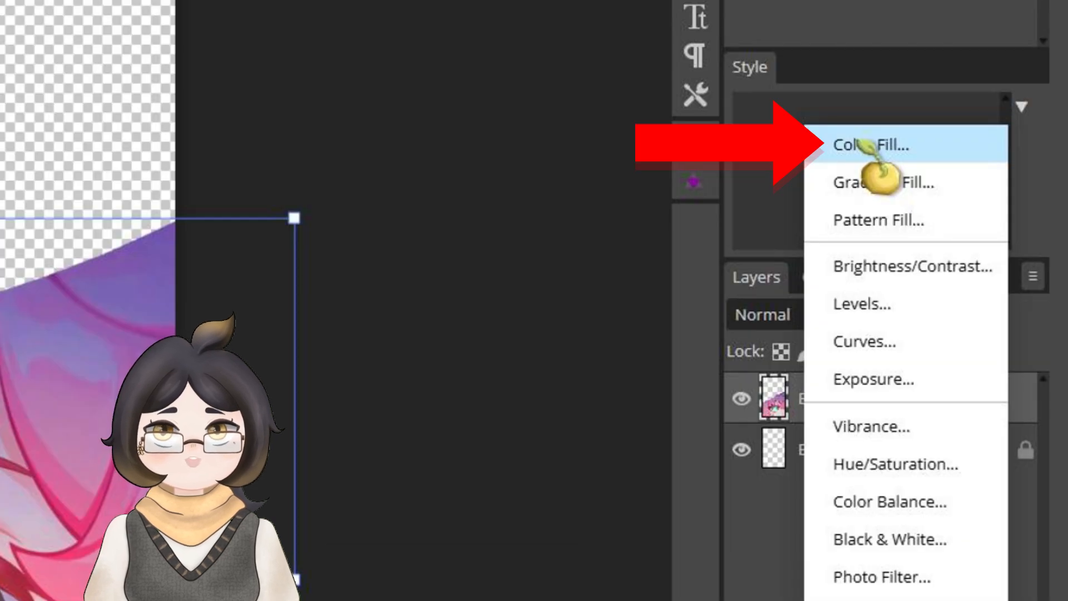
click(861, 145)
click(390, 92)
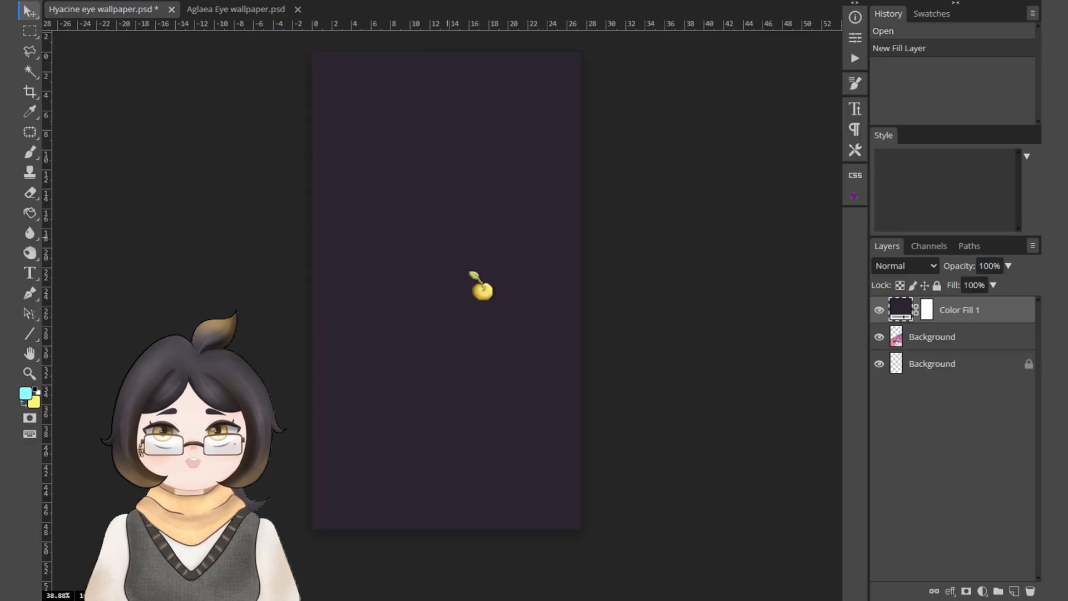
drag(986, 334, 988, 348)
Unlock and delete the empty bottom Background layer, and lock the Color Fill 1 layer.
click(1031, 364)
click(1031, 365)
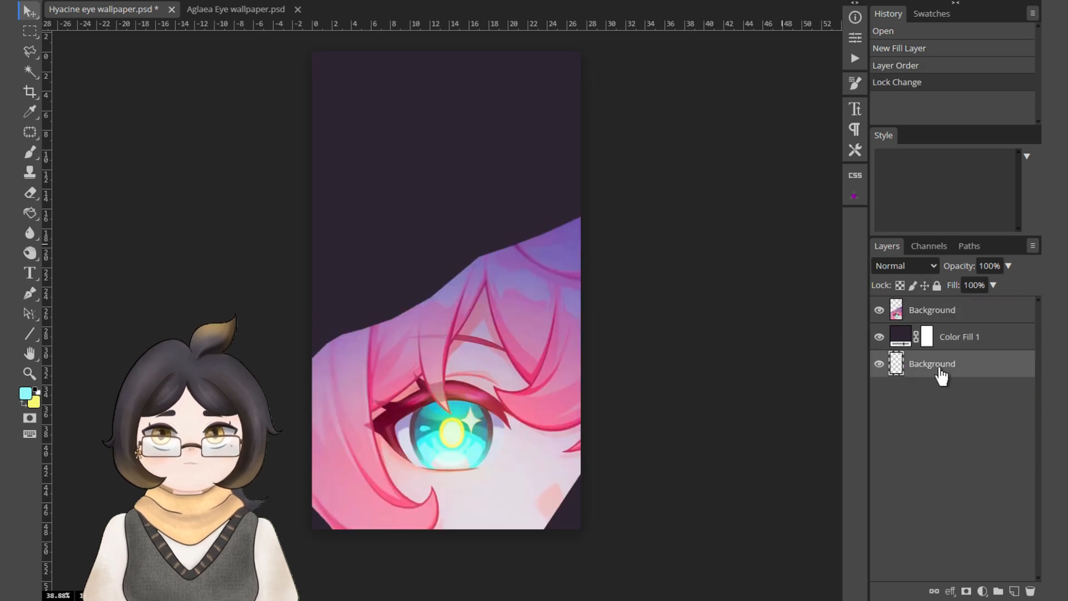
key(Delete)
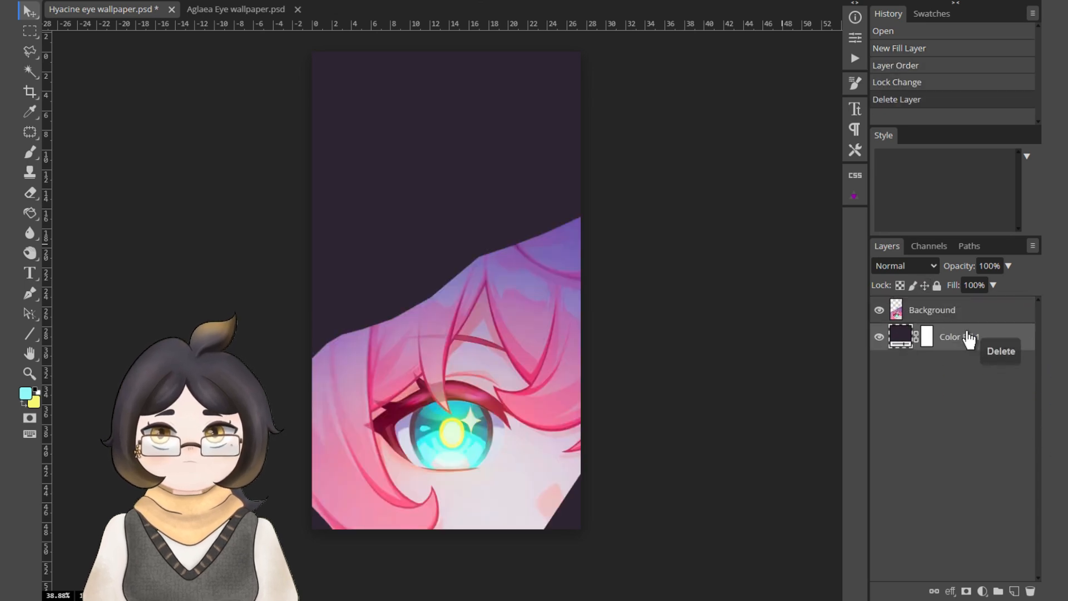
click(937, 285)
Liquify the eye artwork layer, pushing the upper edge of the hair upward with a larger brush.
click(918, 311)
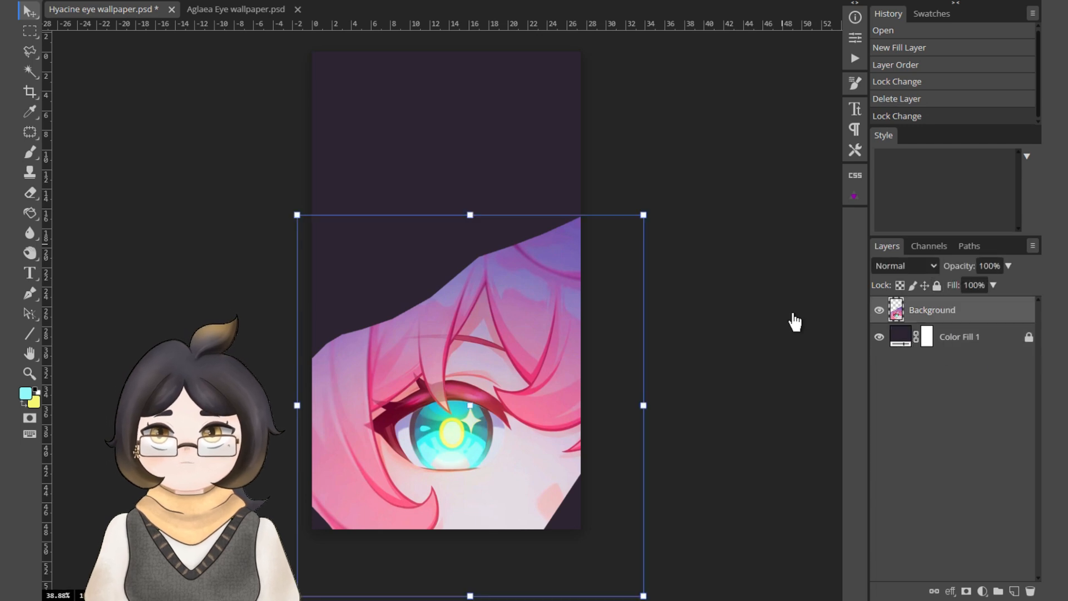
click(291, 22)
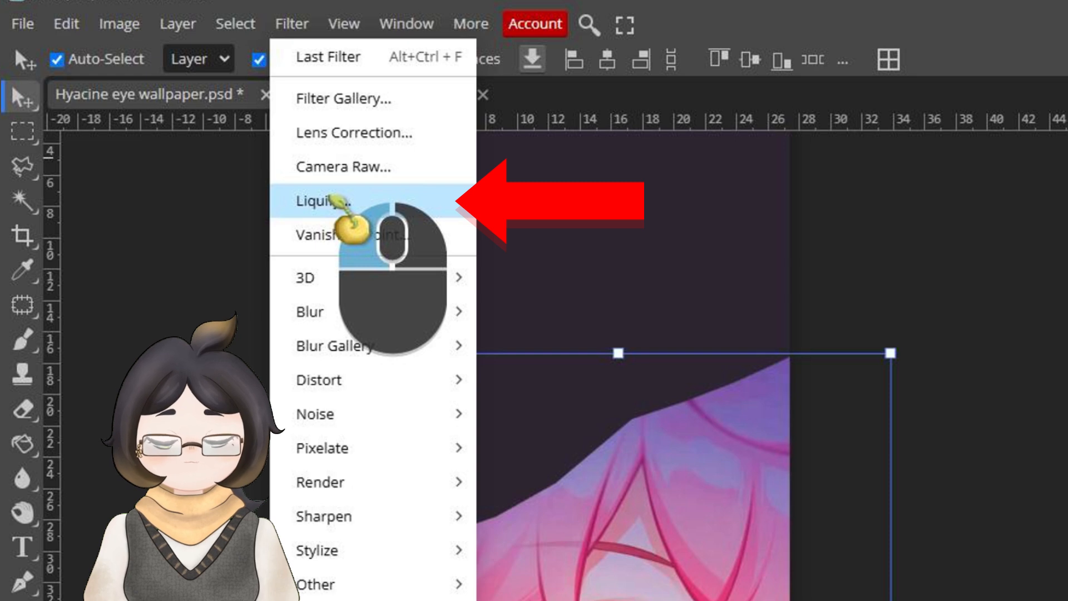
click(334, 200)
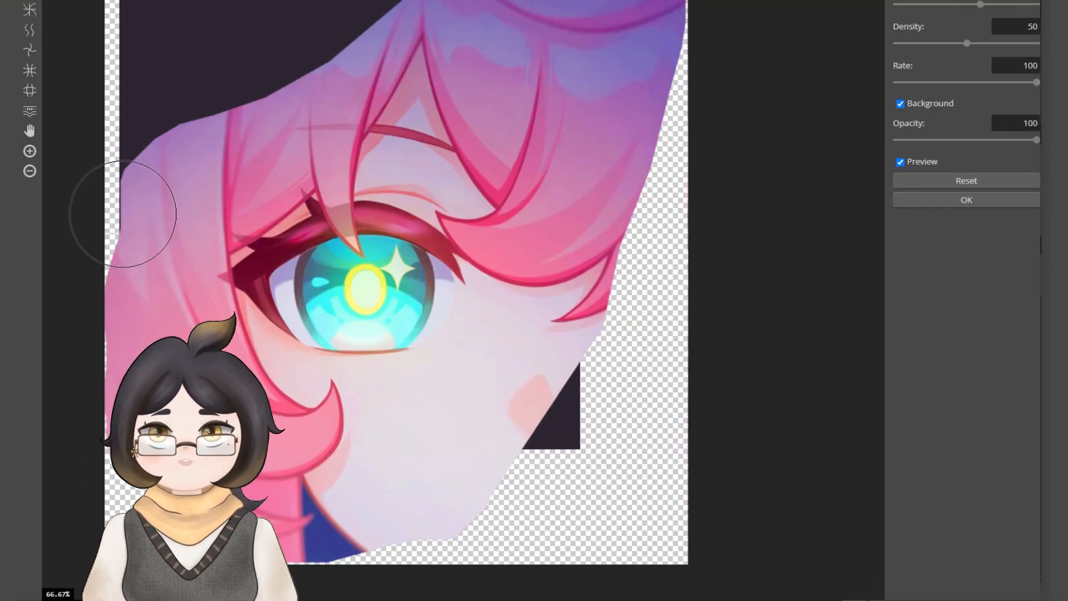
scroll(447, 224, down, 2)
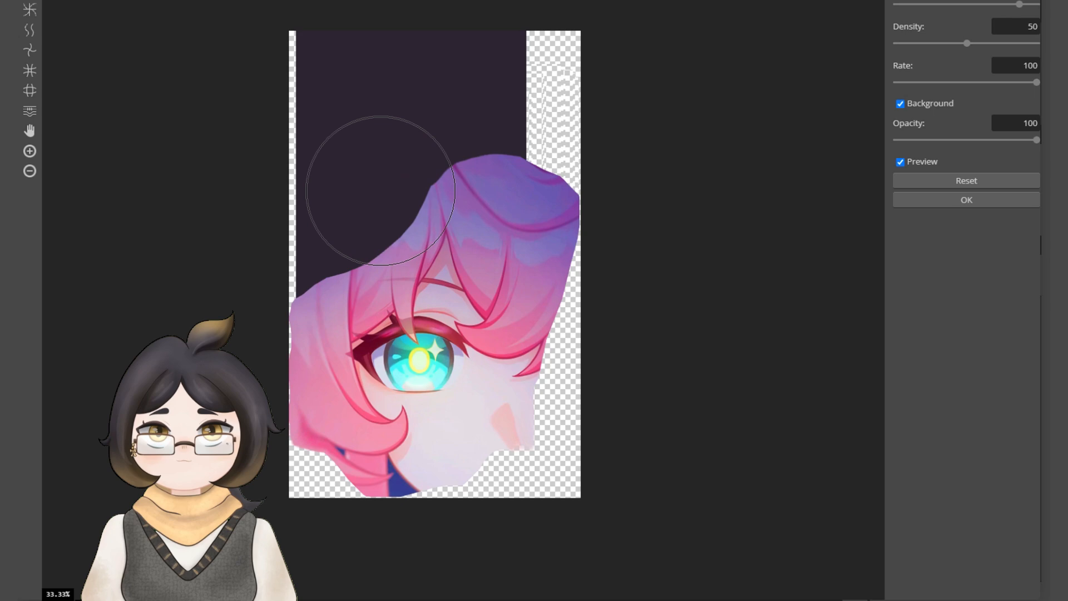
mouse_move(365, 211)
mouse_down()
mouse_move(285, 245)
mouse_move(326, 228)
mouse_move(295, 281)
mouse_move(391, 200)
mouse_move(519, 140)
mouse_up()
key(ctrl+z)
drag(376, 207, 464, 117)
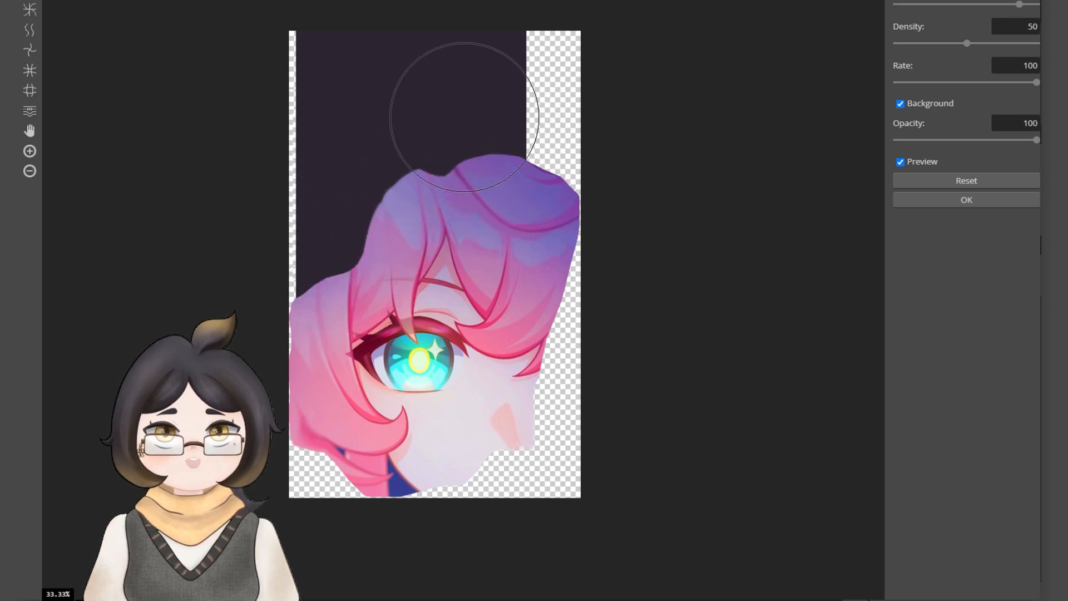
click(928, 200)
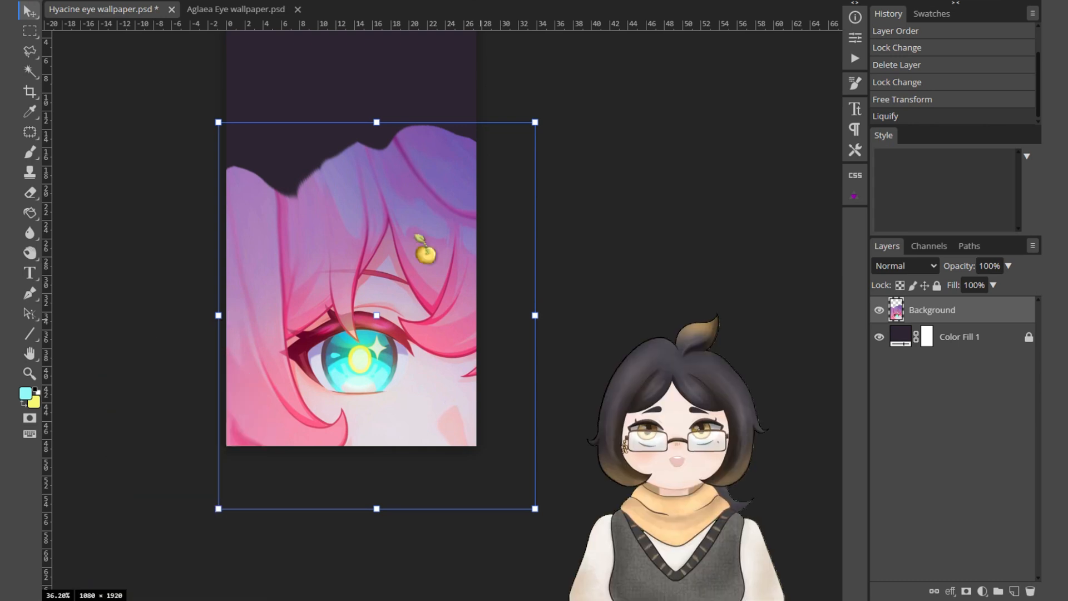
Add a black-to-white linear Gradient Fill layer at a 90° angle and place it beneath the eye artwork layer.
scroll(365, 191, down, 2)
drag(630, 177, 638, 222)
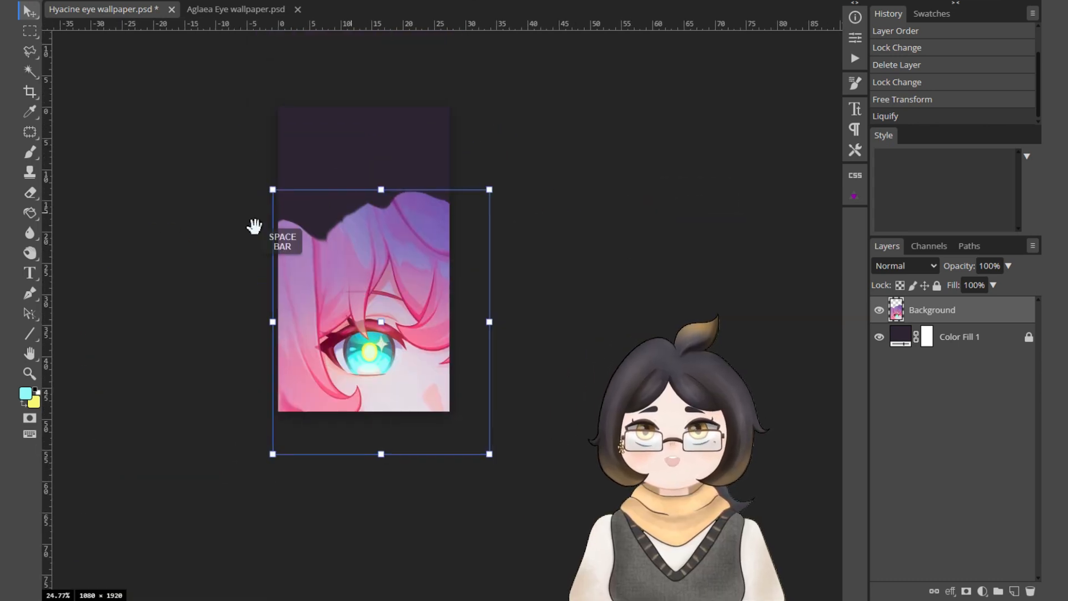
scroll(361, 295, up, 1)
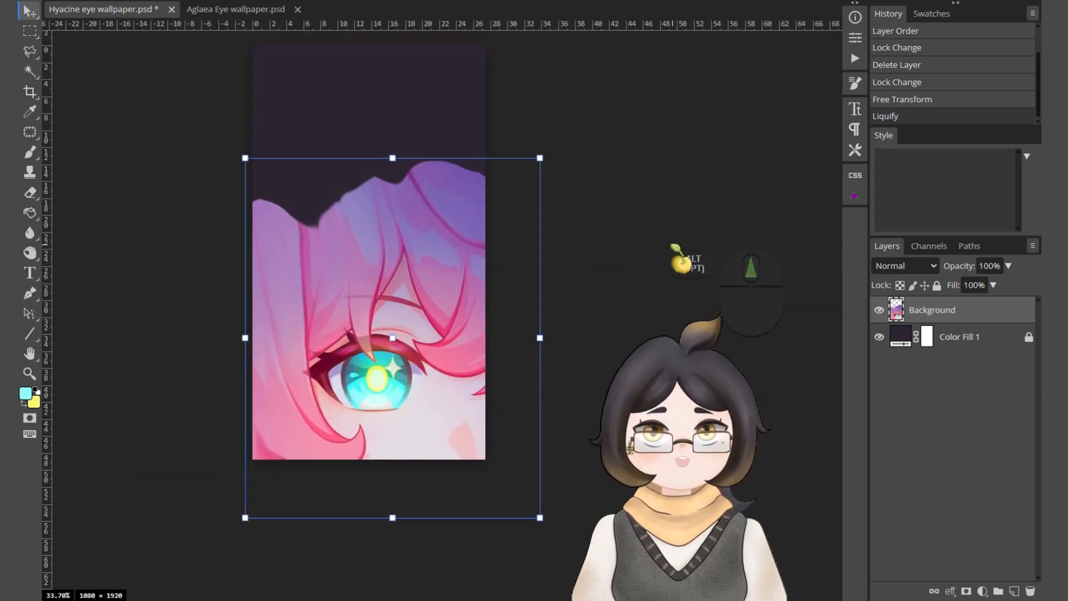
click(952, 318)
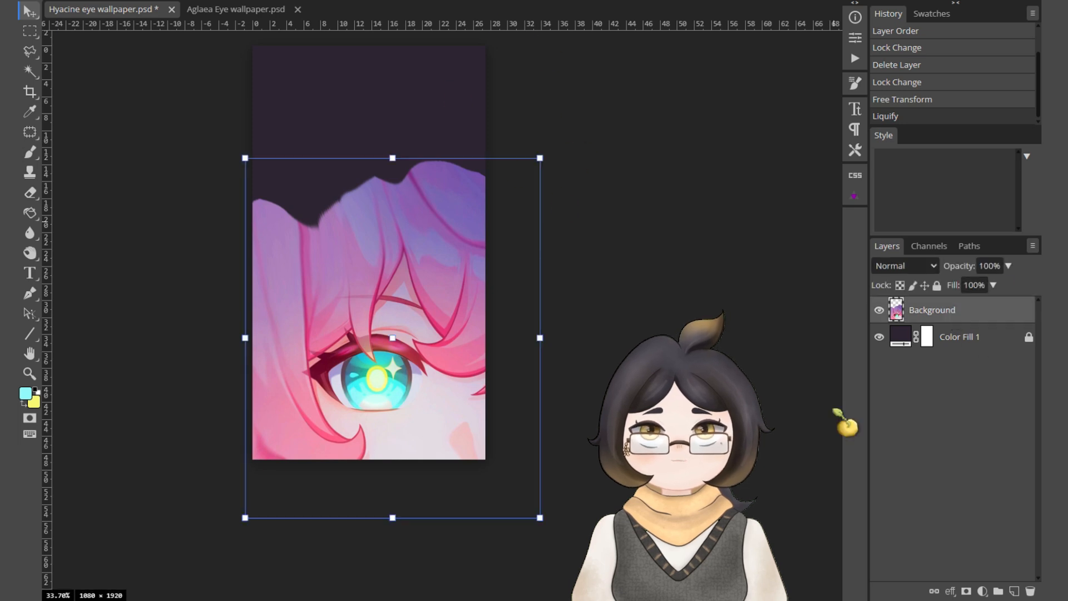
click(983, 591)
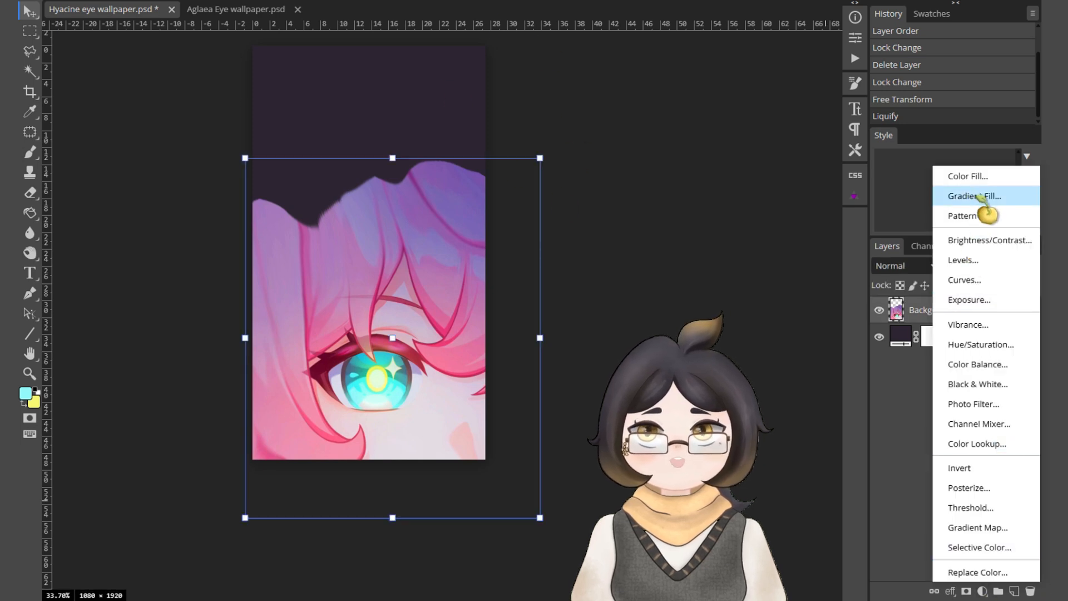
click(996, 198)
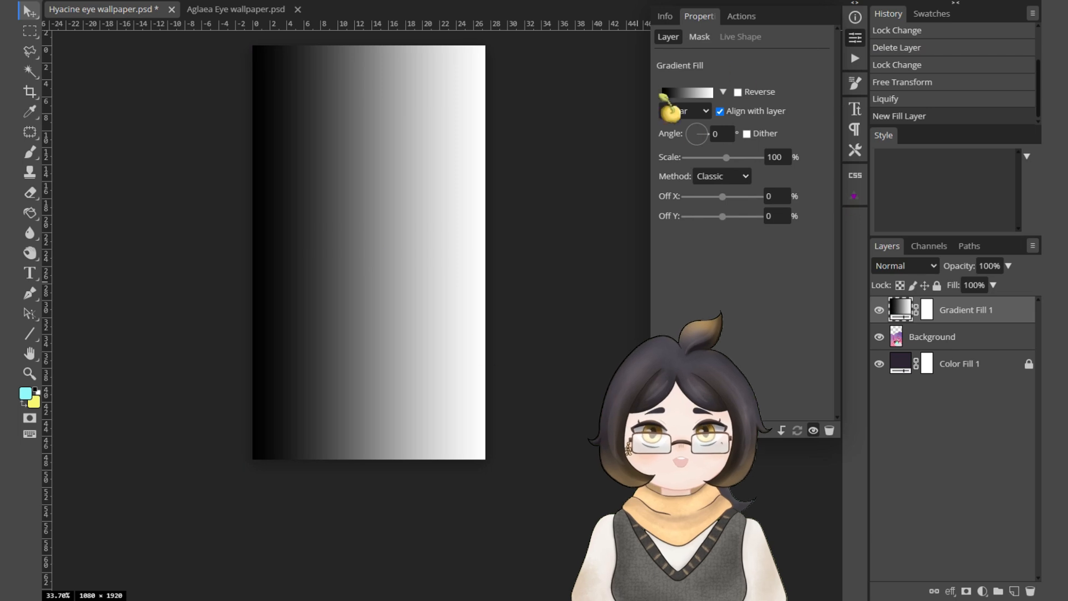
click(698, 128)
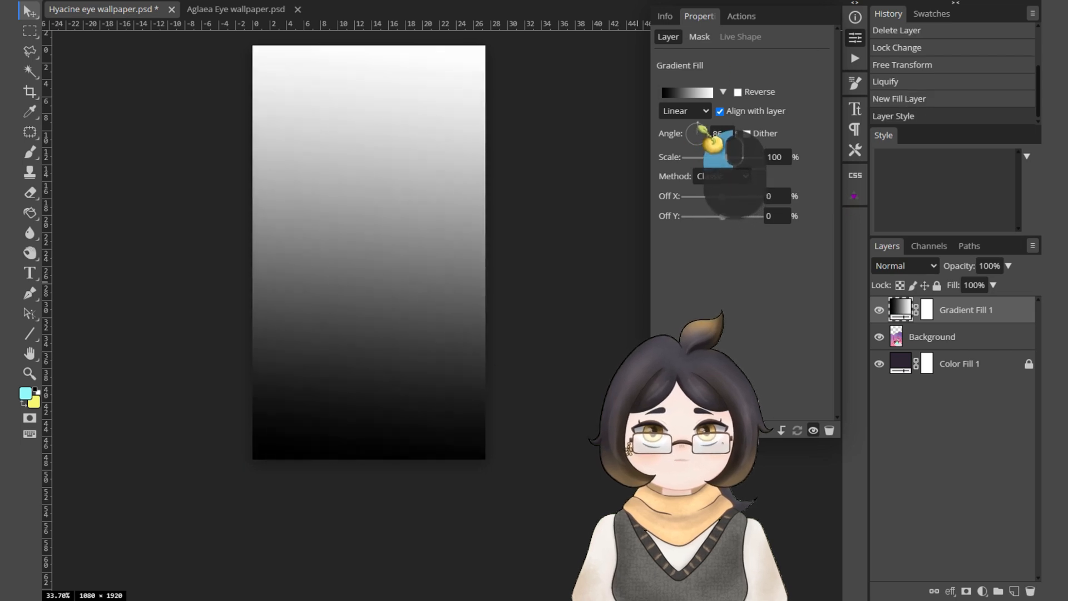
click(722, 133)
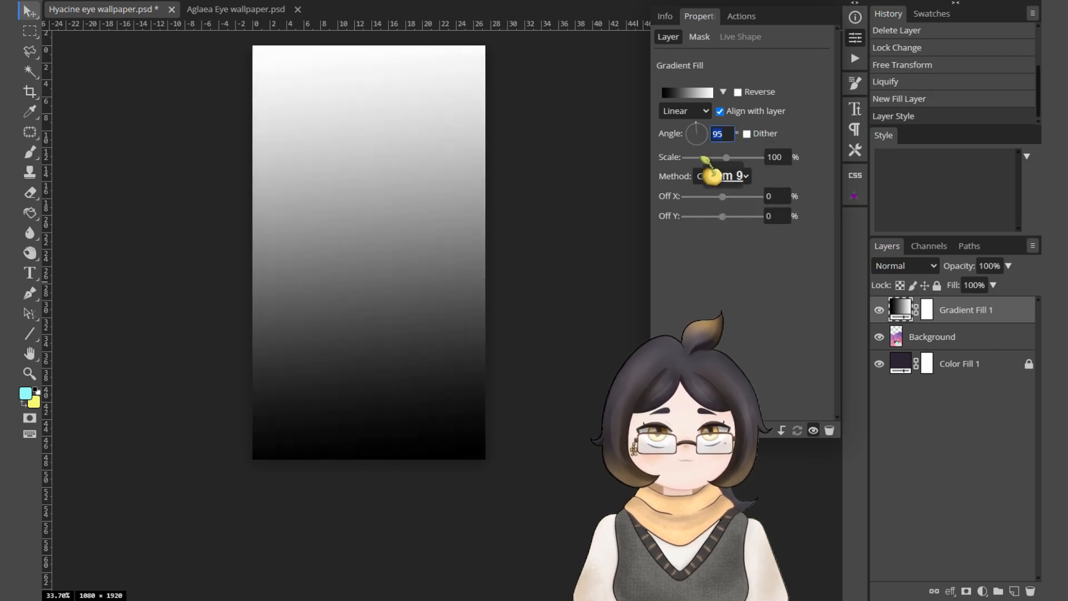
text(90)
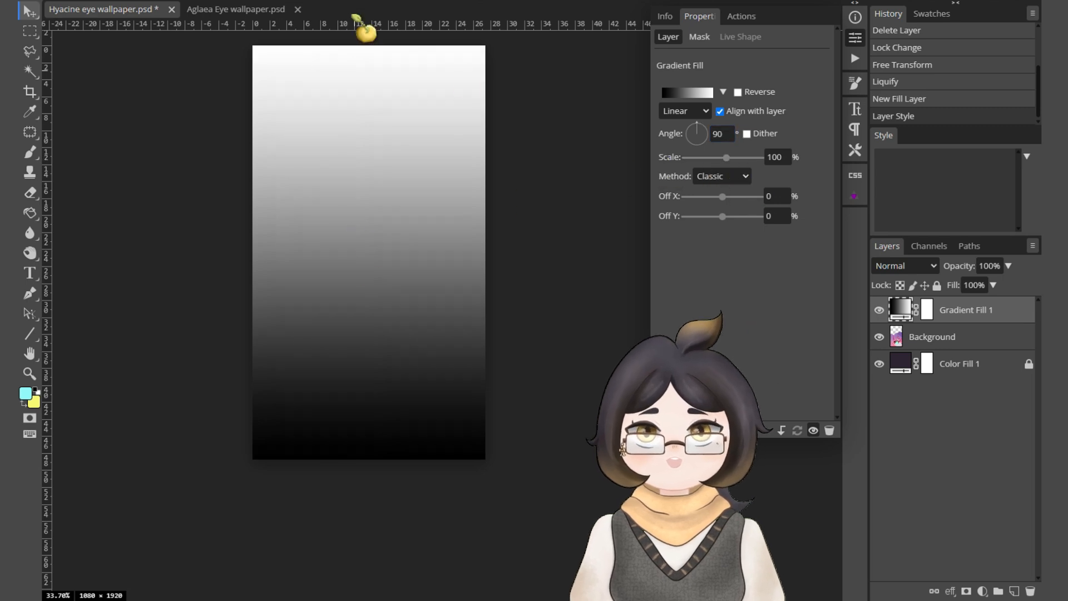
drag(948, 329, 954, 347)
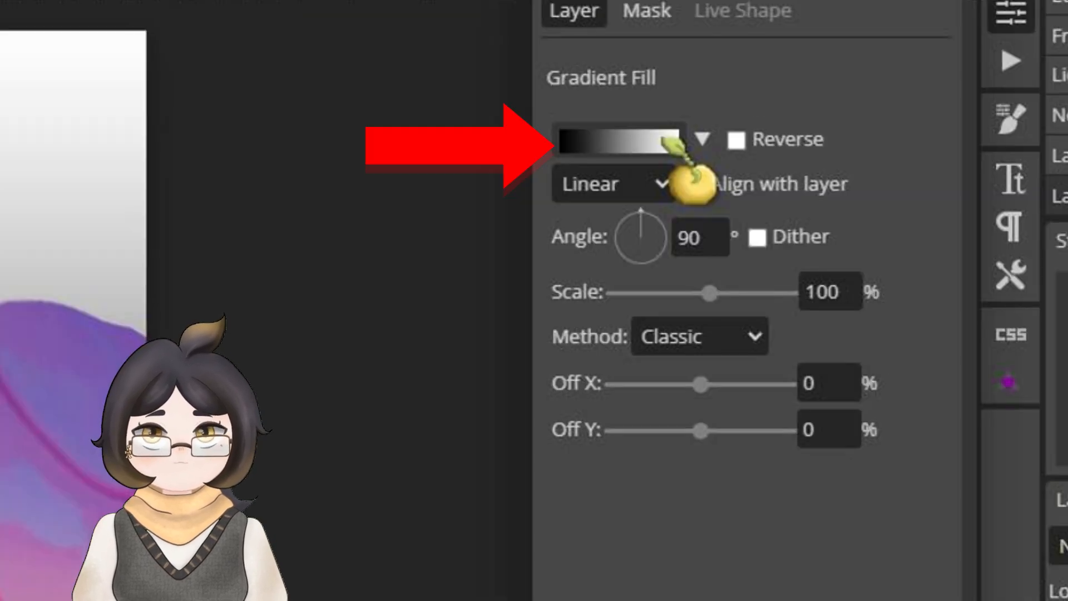
Recolour the Gradient Fill from pink to yellow and set its angle to 0°.
click(690, 92)
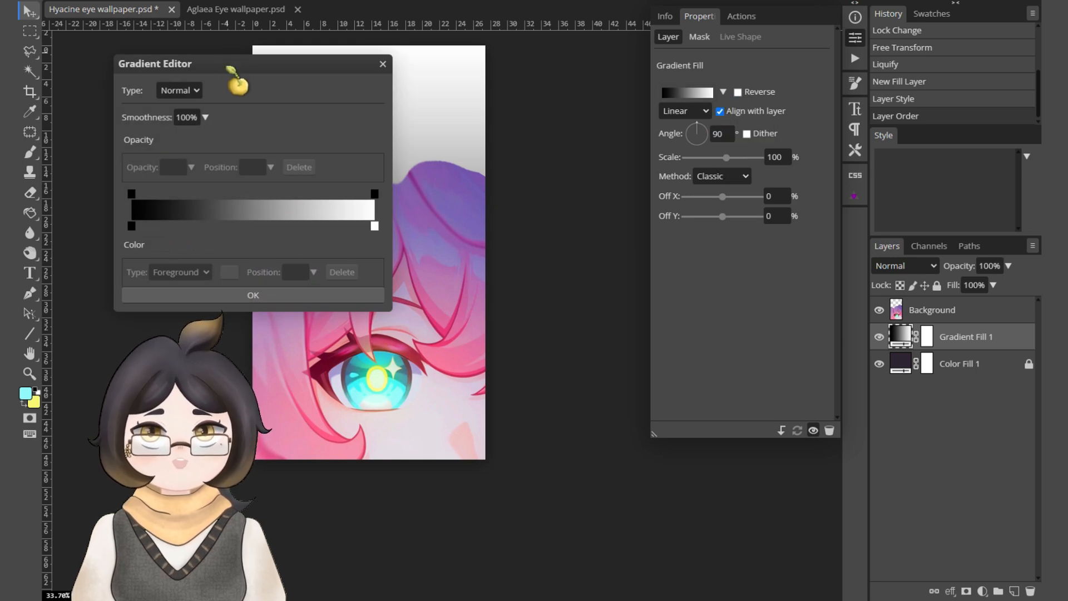
drag(228, 67, 652, 73)
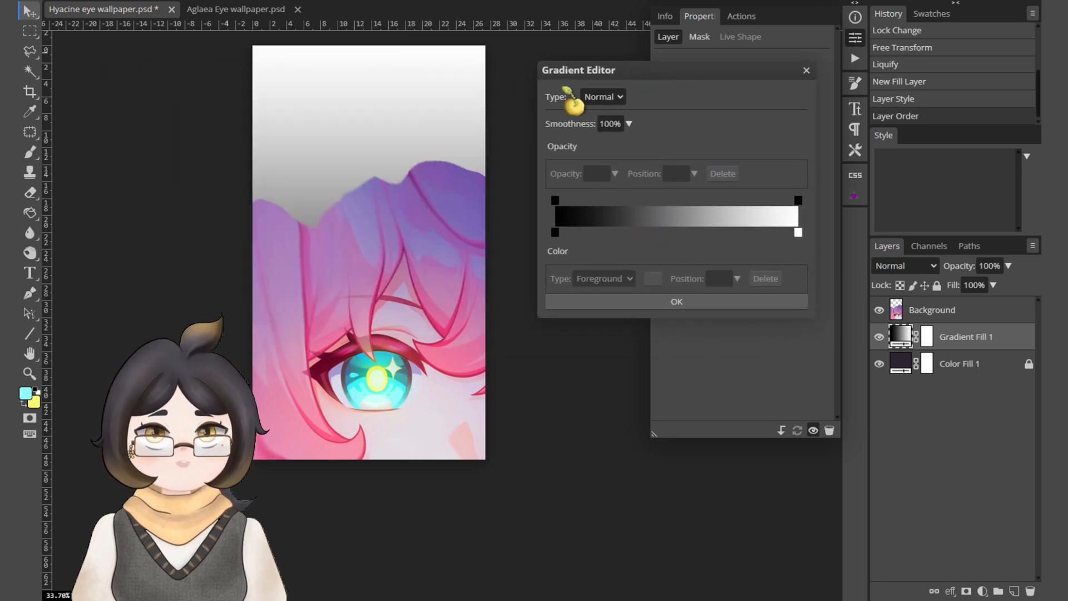
drag(557, 236, 503, 217)
drag(798, 234, 844, 237)
click(556, 232)
double_click(555, 232)
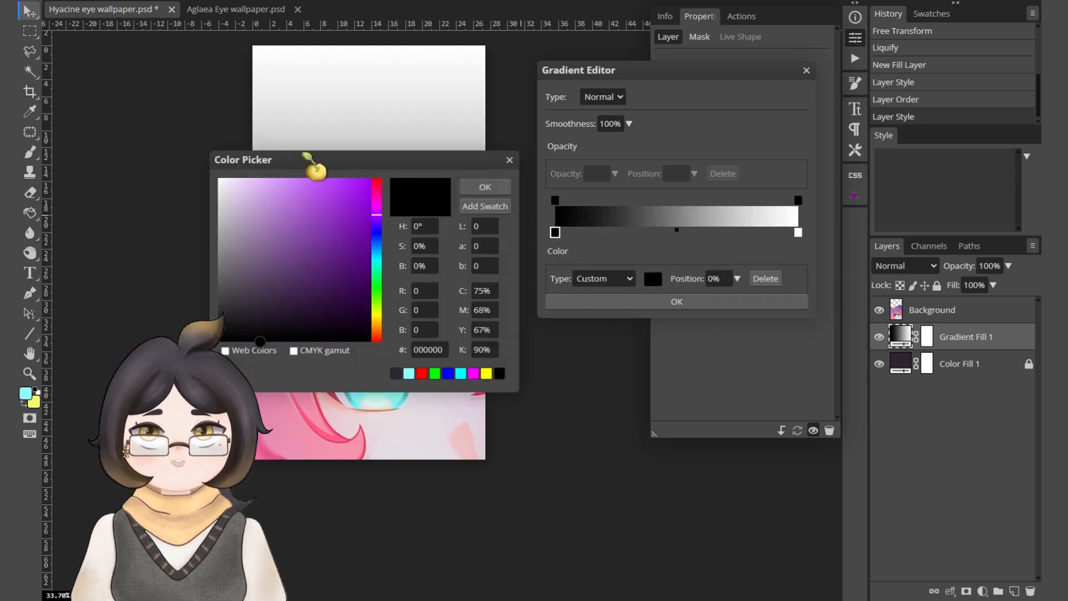
drag(318, 167, 489, 109)
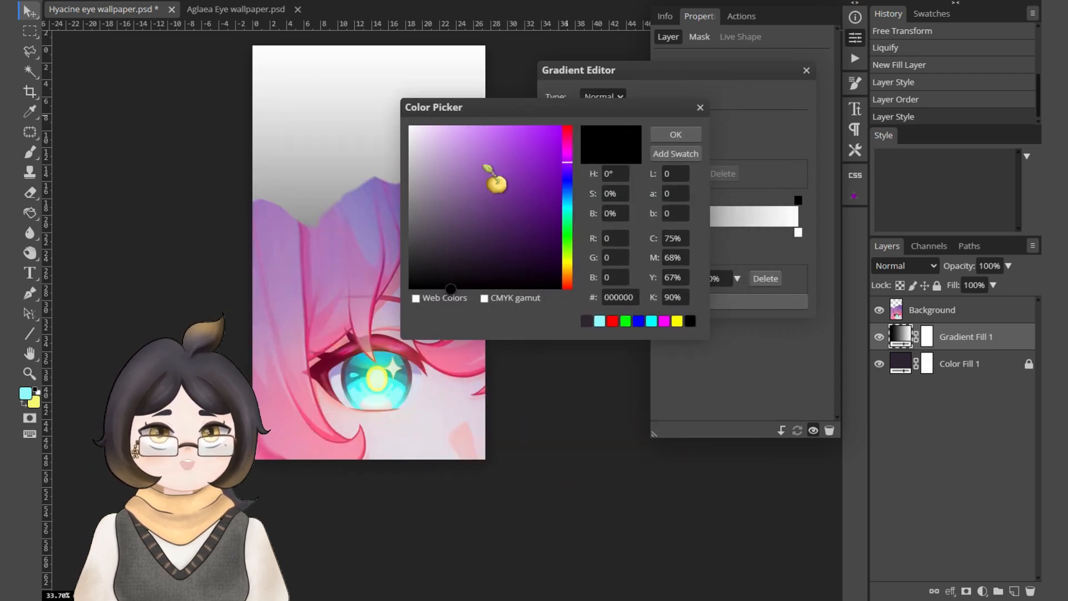
mouse_move(445, 175)
mouse_down()
mouse_move(494, 143)
mouse_move(539, 187)
mouse_move(534, 148)
mouse_move(570, 138)
mouse_move(570, 178)
mouse_move(569, 136)
mouse_up()
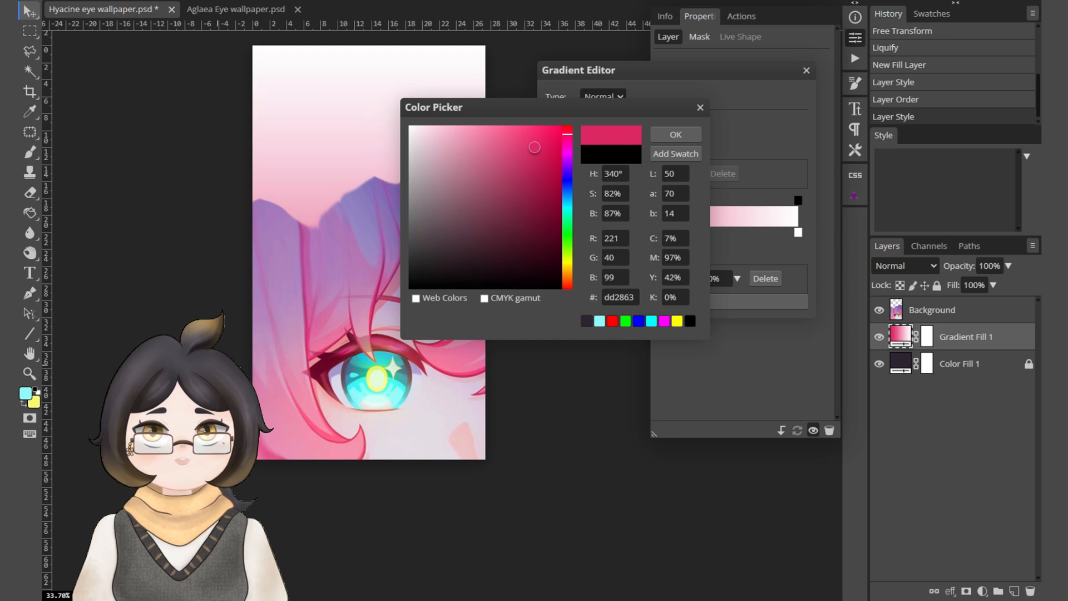
click(317, 448)
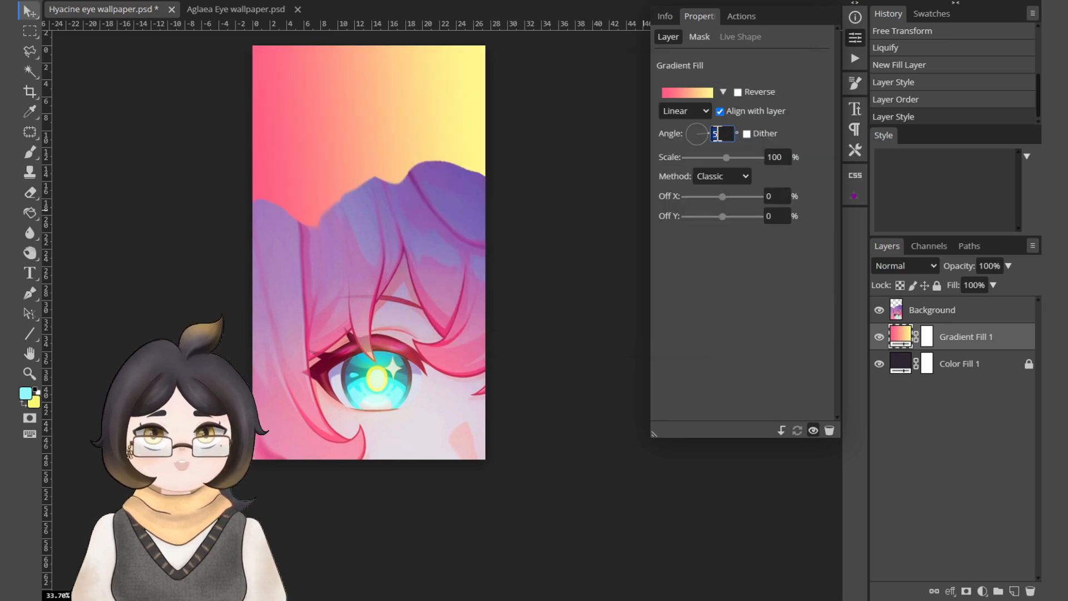
text(0)
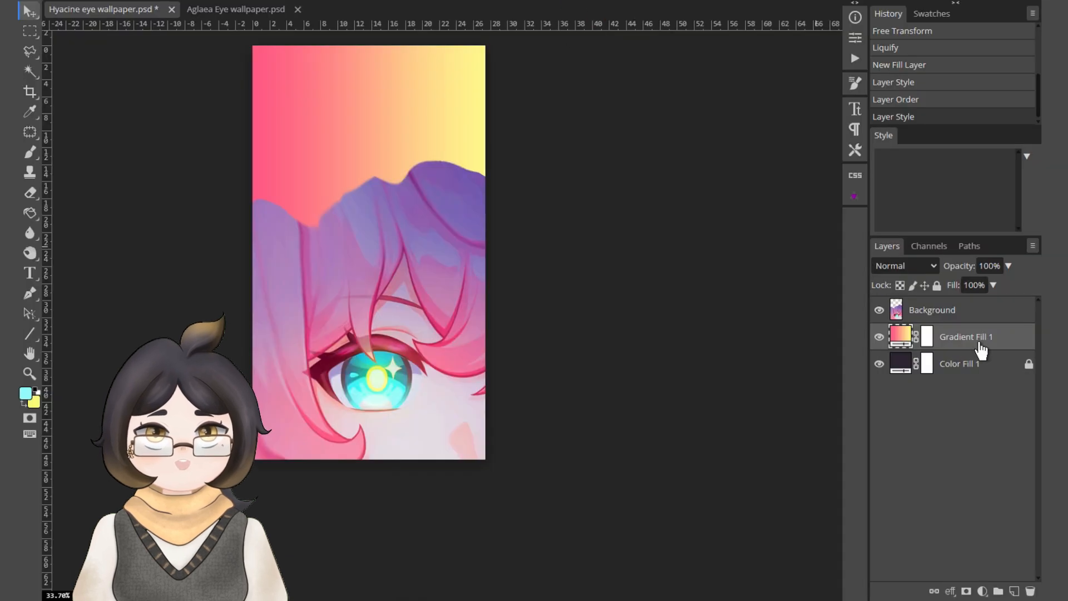
Place Gradient Fill 1 above the eye artwork layer and set its blend mode to Overlay.
drag(981, 350, 980, 308)
click(905, 265)
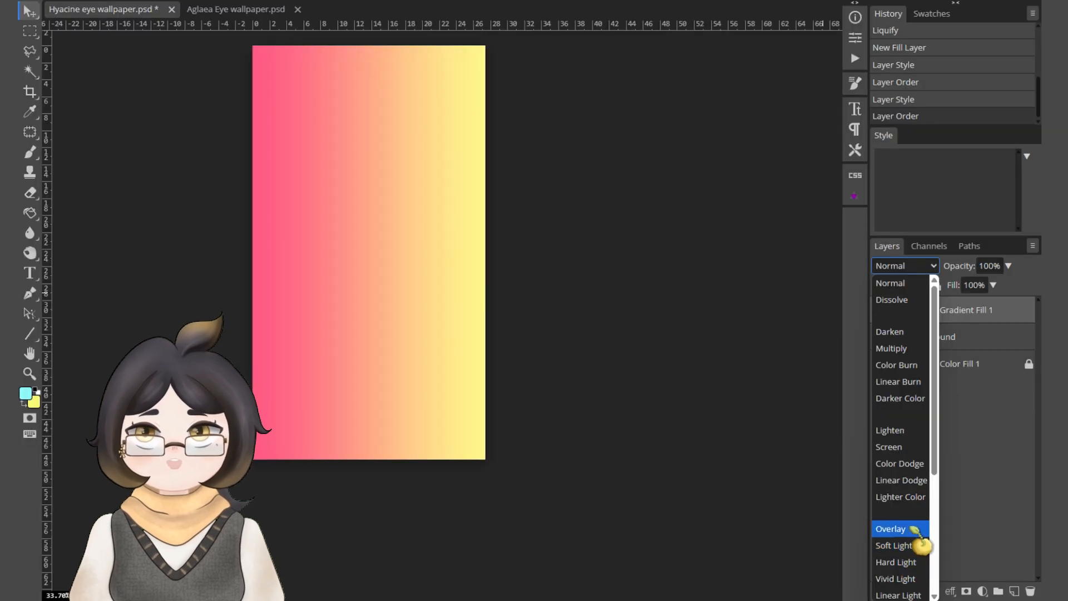
click(782, 390)
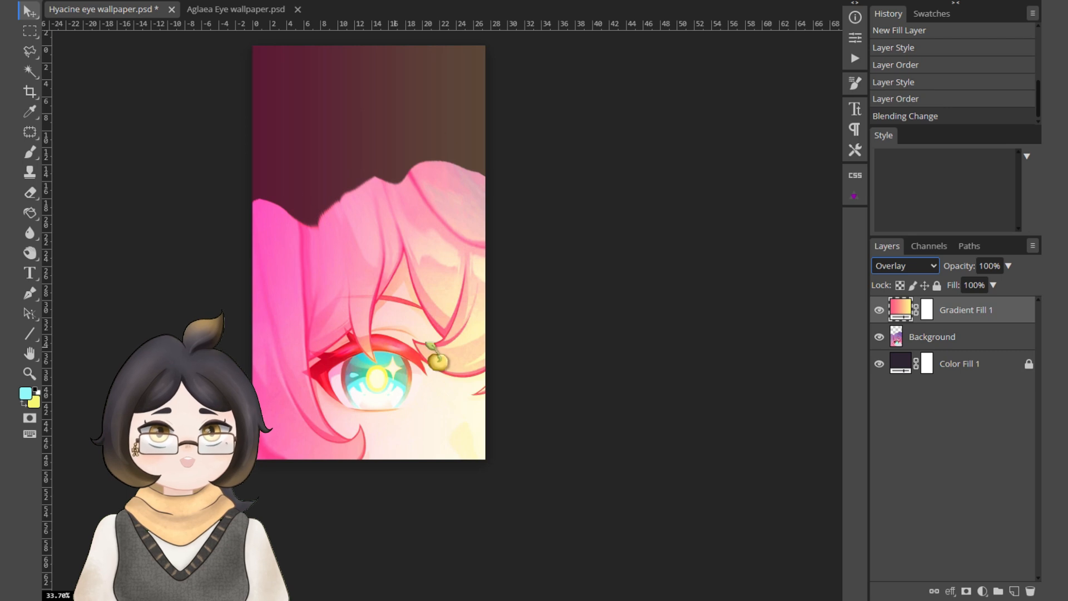
Add a raster mask to the eye artwork layer and set up a soft Brush with default black and white colours.
click(914, 338)
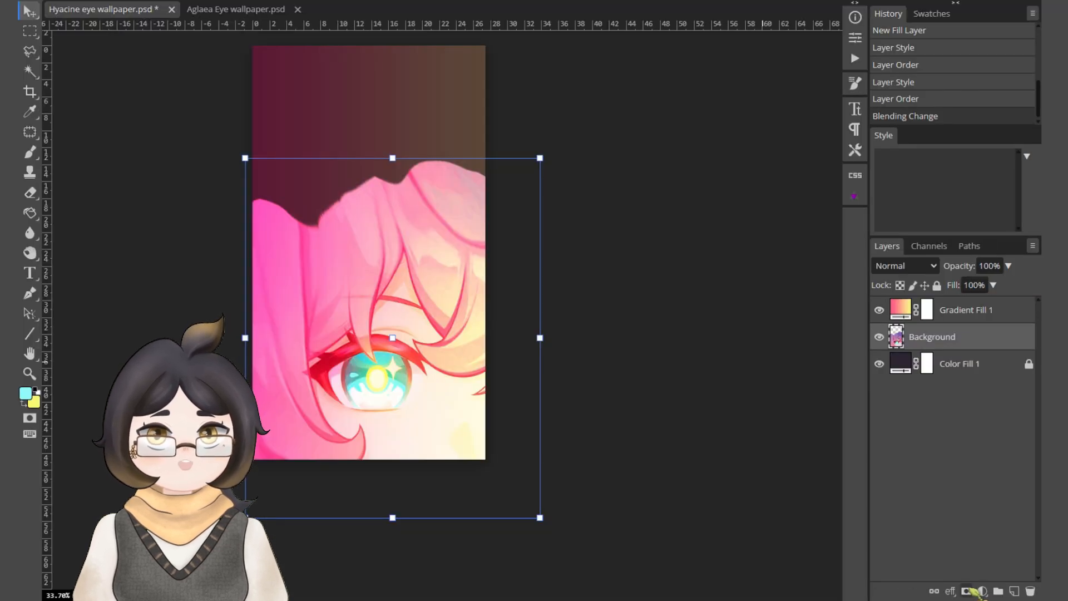
click(967, 591)
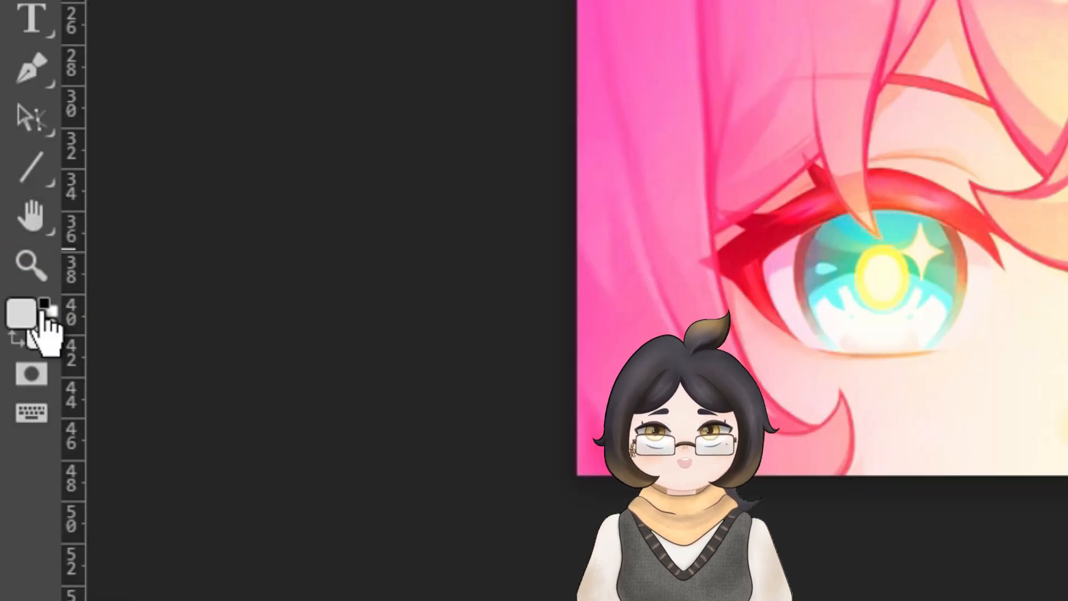
click(38, 389)
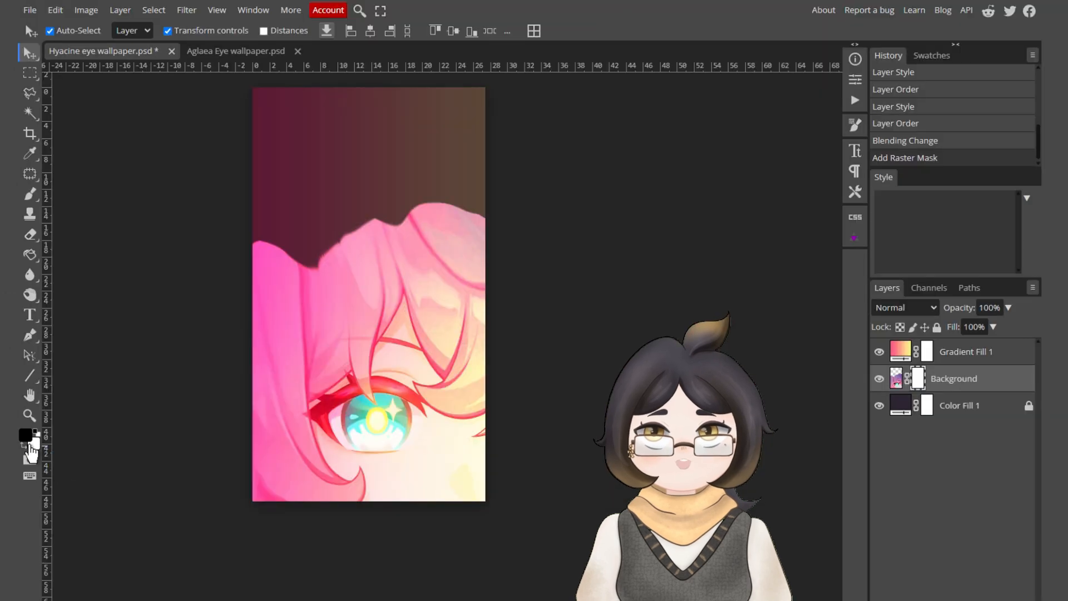
click(30, 193)
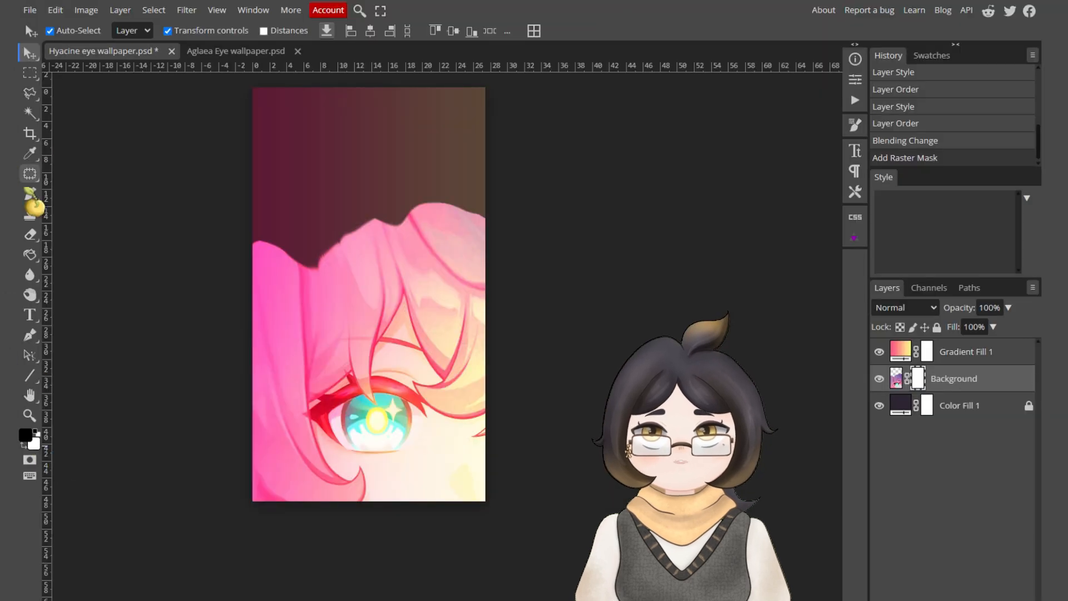
click(56, 32)
drag(137, 66, 167, 67)
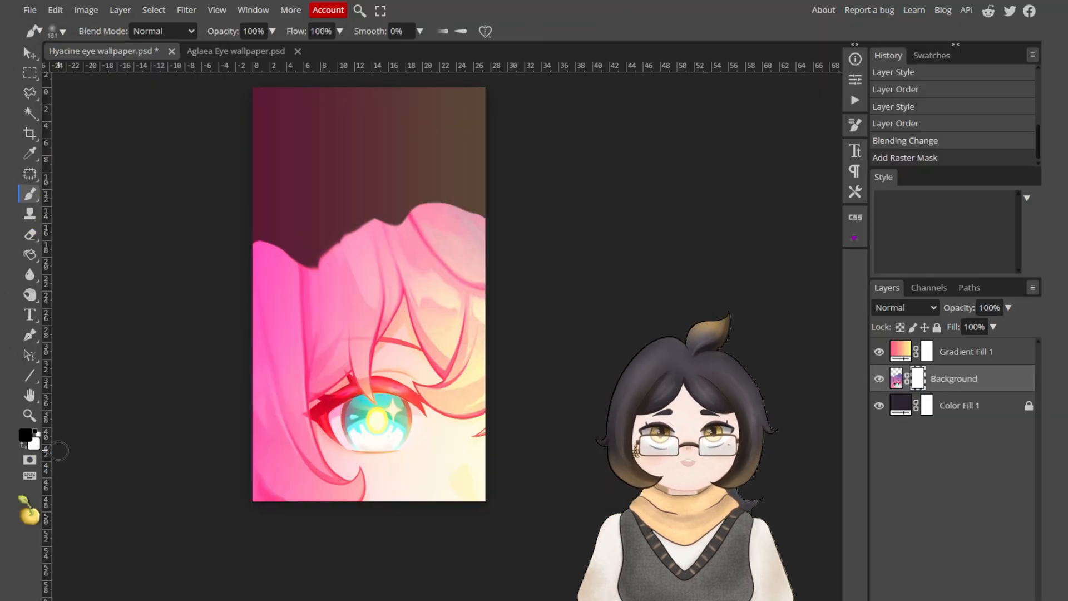
Paint the eye artwork's mask with a soft 800 px brush to fade the hair's upper edge into the dark background.
key(])
key(])
key(])
key(])
key(])
key(])
key(])
key(])
key(])
key(])
mouse_move(254, 229)
mouse_down()
mouse_move(248, 210)
mouse_move(350, 178)
mouse_up()
key([)
key([)
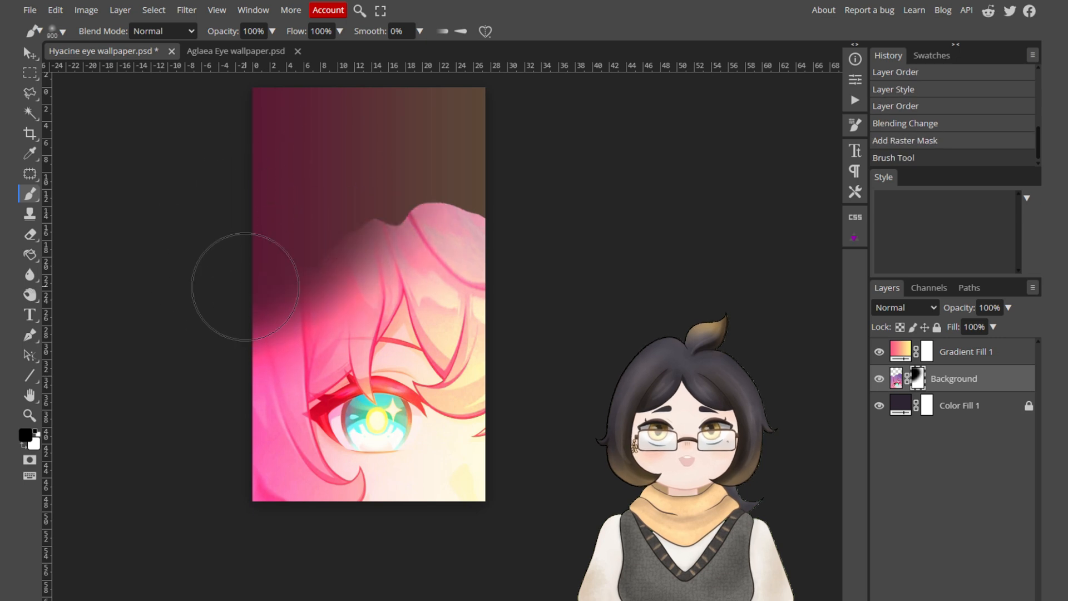
mouse_move(245, 287)
mouse_down()
mouse_move(172, 473)
mouse_move(411, 156)
mouse_move(418, 179)
mouse_move(250, 275)
mouse_move(264, 500)
mouse_move(267, 389)
mouse_up()
key(x)
key(x)
drag(246, 267, 440, 284)
key(x)
drag(402, 334, 280, 334)
key(x)
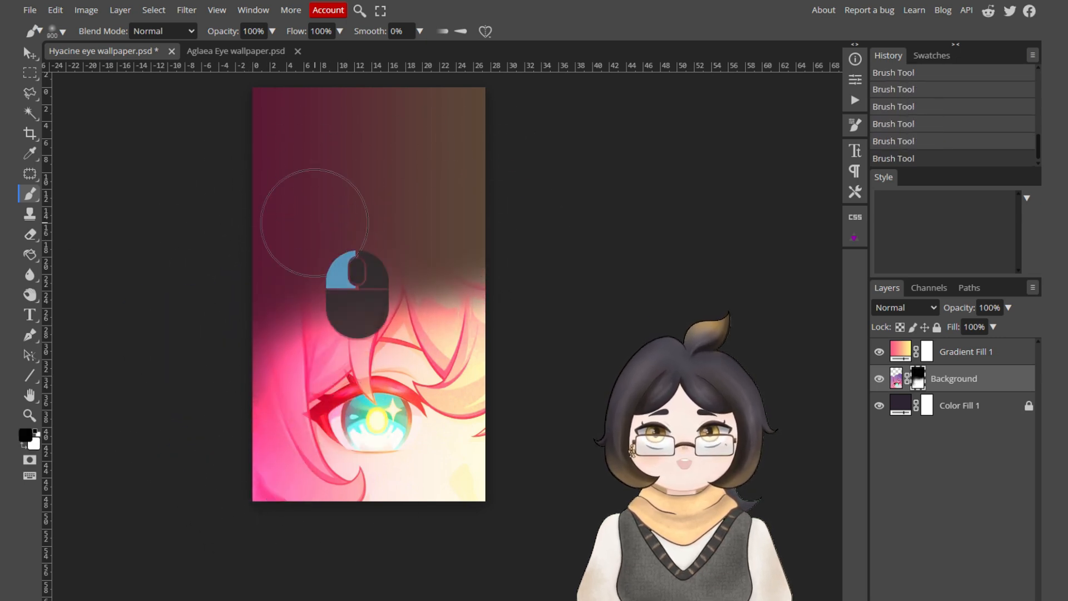
mouse_move(315, 225)
mouse_down()
mouse_move(486, 204)
mouse_move(255, 181)
mouse_up()
key(x)
mouse_move(361, 454)
mouse_down()
mouse_move(302, 480)
mouse_move(165, 371)
mouse_move(320, 393)
mouse_move(267, 485)
mouse_up()
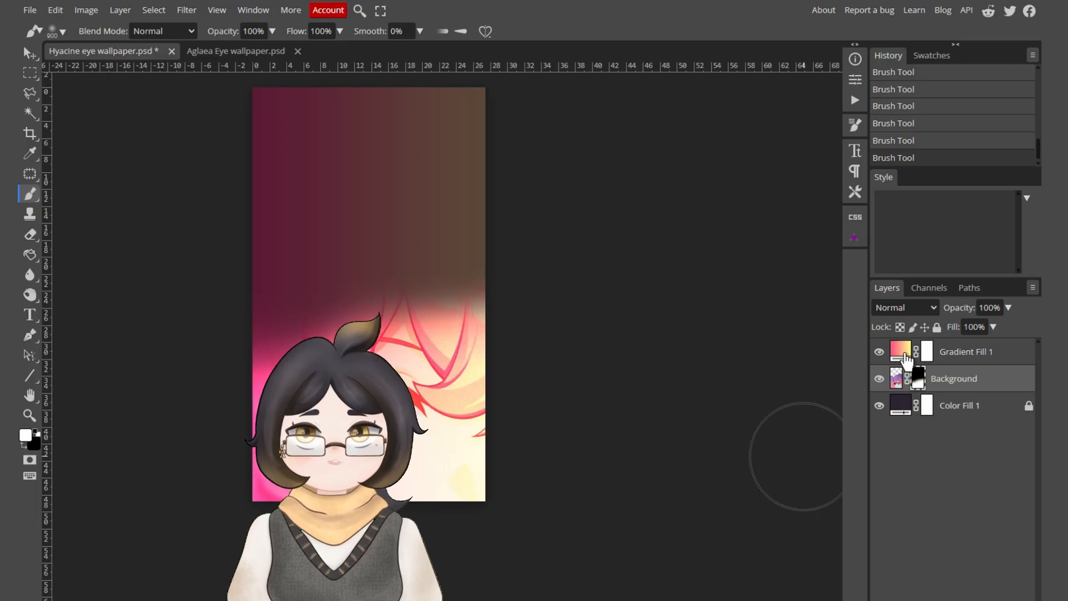
Paint black on the Gradient Fill 1 mask to remove the overlay colour from the eye and the face beside it.
click(721, 230)
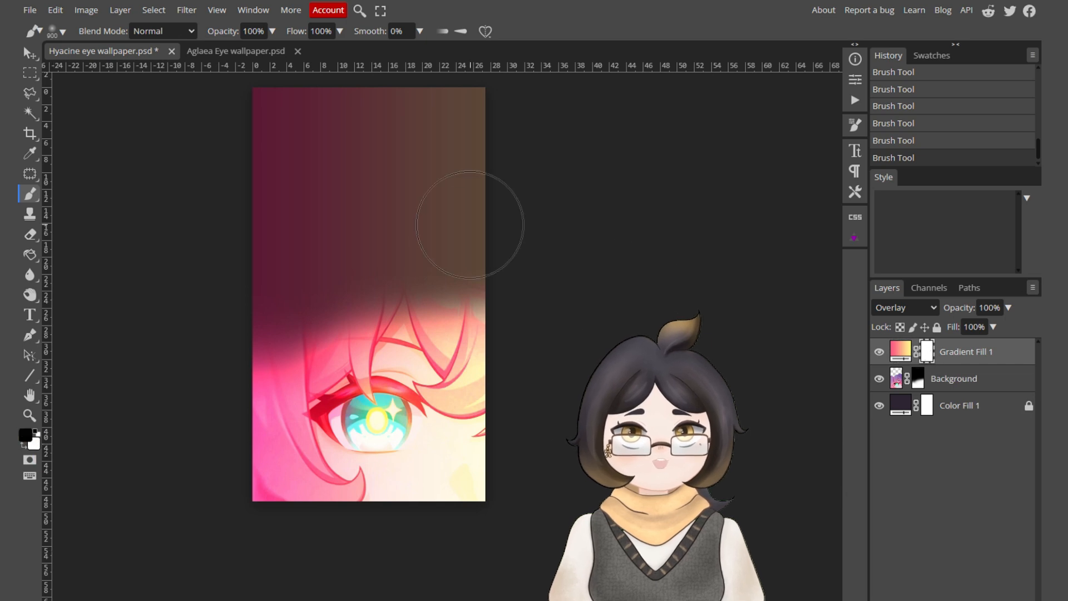
drag(468, 472, 398, 420)
key(x)
mouse_move(401, 351)
mouse_down()
mouse_move(478, 340)
mouse_move(440, 323)
mouse_up()
key(x)
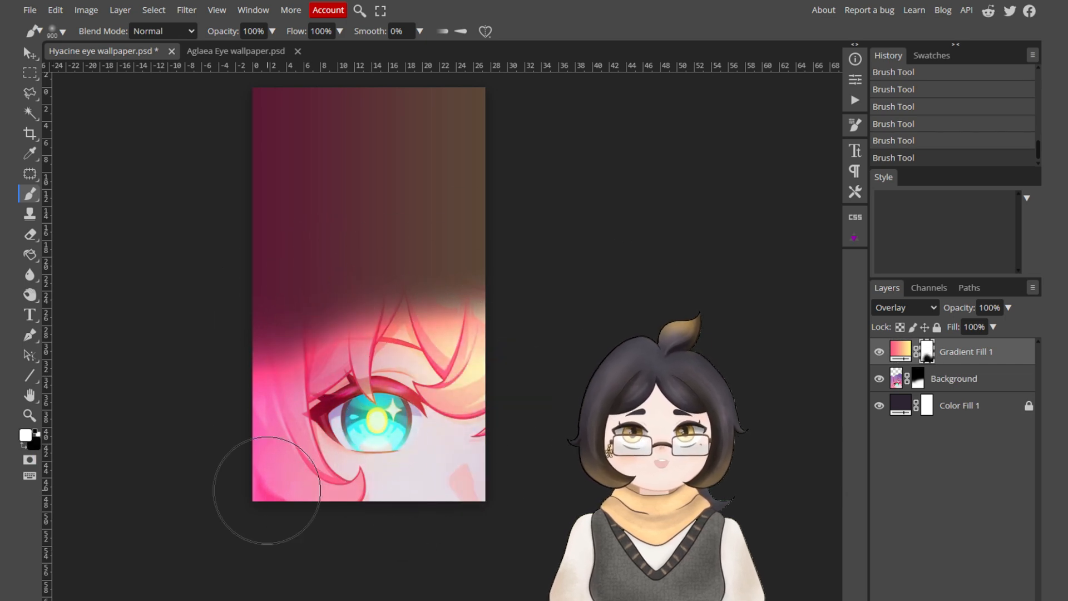
drag(384, 431, 606, 348)
Lower the brush opacity to 26% and soften the Gradient Fill 1 mask around the eye, hair and lower face.
click(272, 32)
drag(276, 47, 227, 47)
mouse_move(446, 356)
mouse_down()
mouse_move(384, 445)
mouse_move(439, 351)
mouse_up()
key(x)
mouse_move(439, 351)
mouse_down()
mouse_move(257, 383)
mouse_move(270, 322)
mouse_up()
key(x)
drag(480, 355, 379, 262)
scroll(436, 363, down, 2)
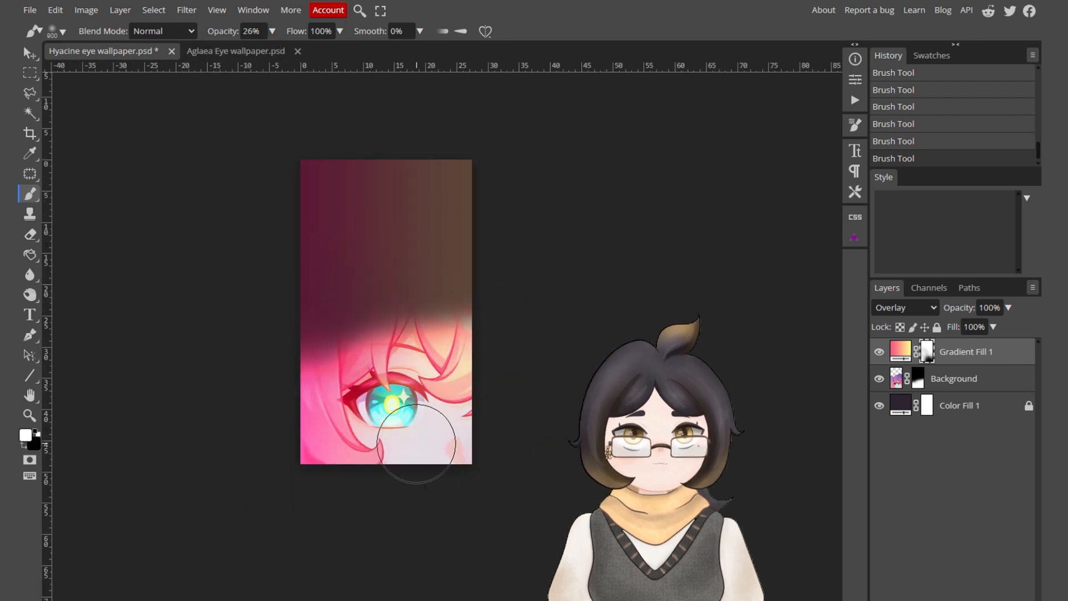
scroll(371, 424, up, 2)
drag(442, 439, 481, 442)
key(bracketleft)
key(bracketleft)
key(bracketleft)
key(bracketleft)
key(bracketleft)
key(bracketleft)
scroll(487, 344, down, 2)
Blend the eye artwork mask's upper hair edge near both canvas sides with a 600 px brush at 26% opacity.
click(918, 378)
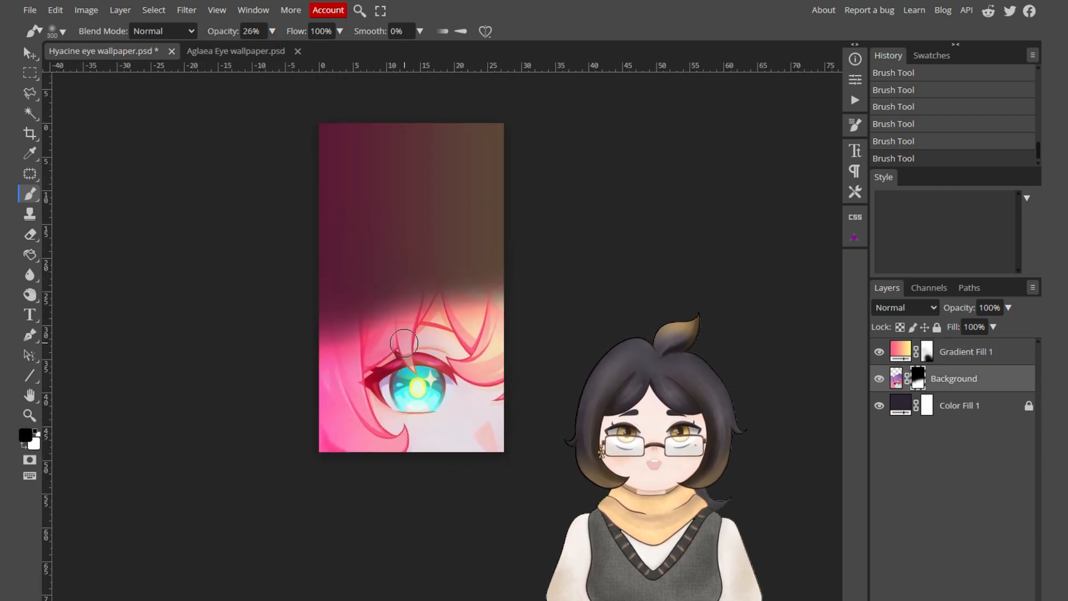
key(bracketright)
key(bracketright)
key(bracketright)
key(x)
mouse_move(324, 296)
mouse_down()
mouse_move(348, 290)
mouse_move(320, 328)
mouse_up()
key(x)
scroll(518, 215, up, 2)
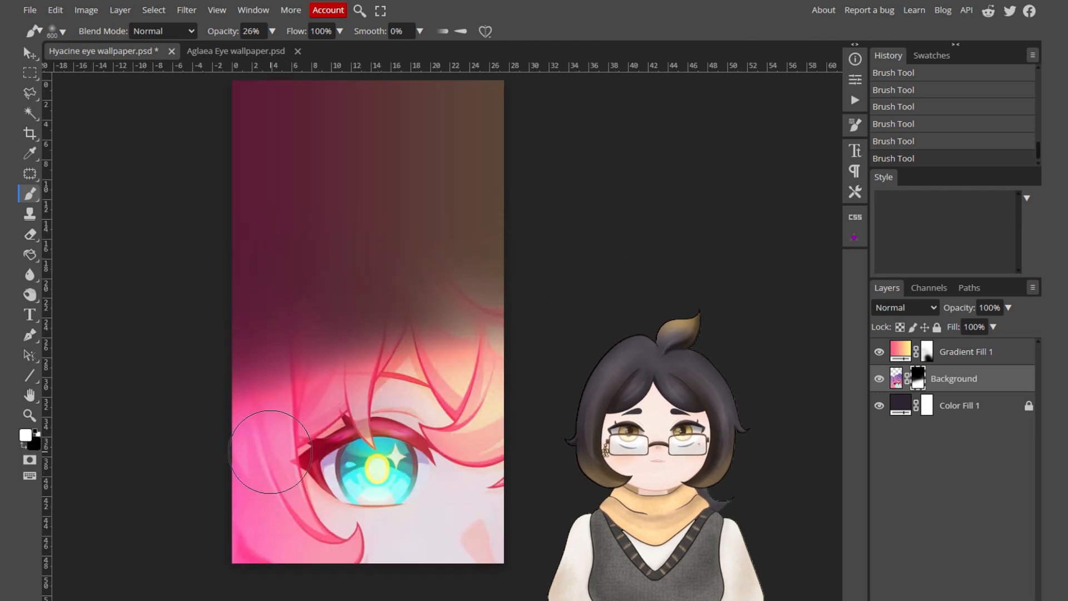
Feather the eye artwork's mask across the hair above the eye and along the canvas's left edge, and undo the last stroke.
scroll(496, 314, down, 2)
key(x)
drag(403, 412, 351, 384)
key(x)
key(x)
drag(289, 398, 264, 410)
key(x)
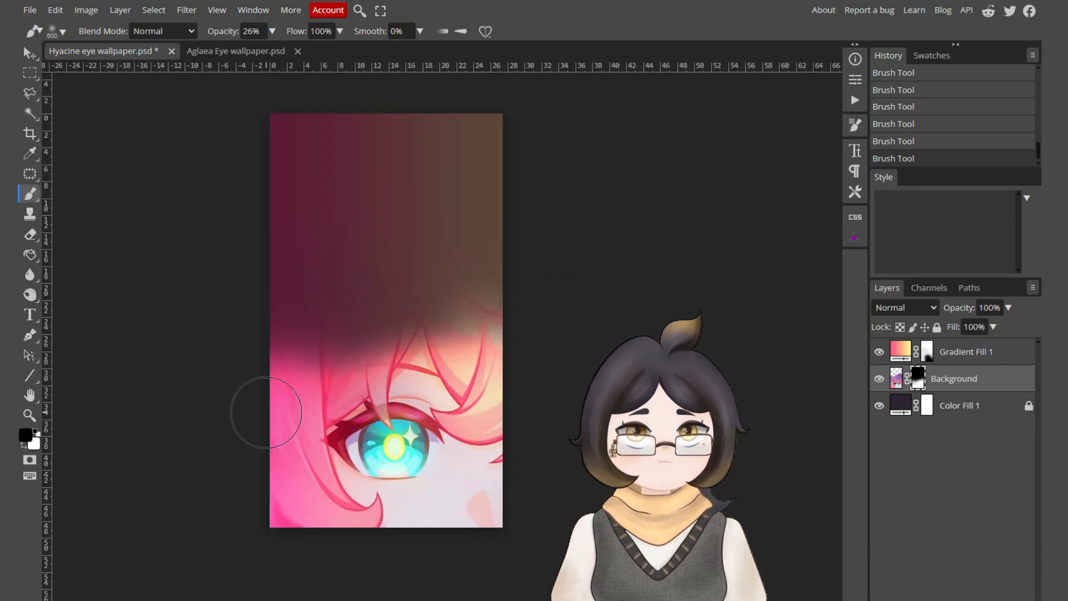
drag(356, 354, 306, 379)
key(ctrl+z)
Brush more low-opacity strokes on the eye artwork's mask to smooth the transition between the upper hair and the dark background.
click(955, 359)
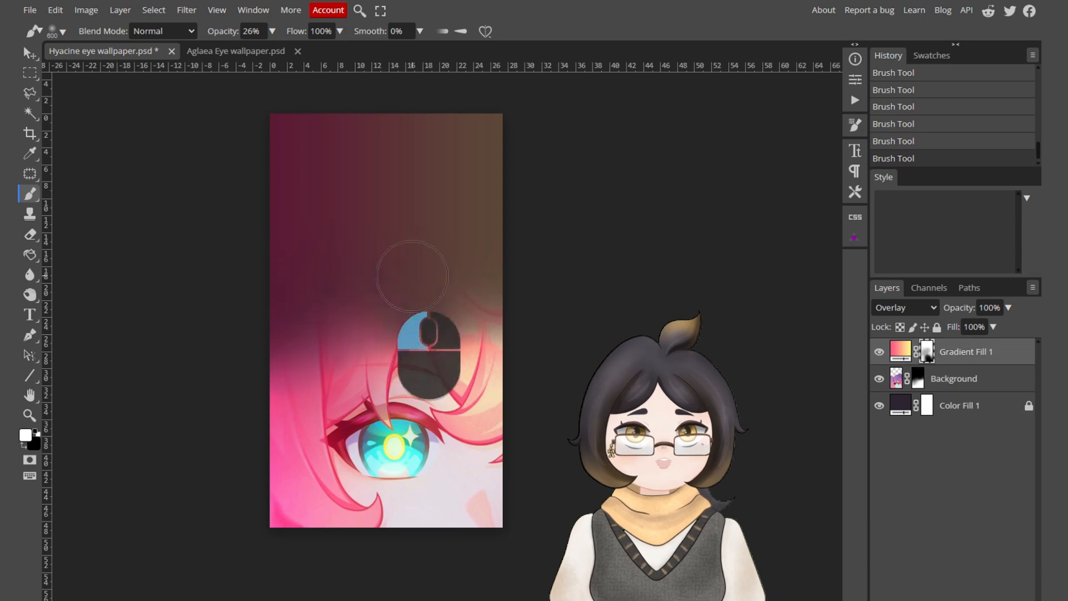
click(919, 379)
drag(456, 228, 362, 245)
scroll(439, 336, up, 3)
mouse_move(296, 266)
mouse_down()
mouse_move(269, 258)
mouse_move(378, 216)
mouse_up()
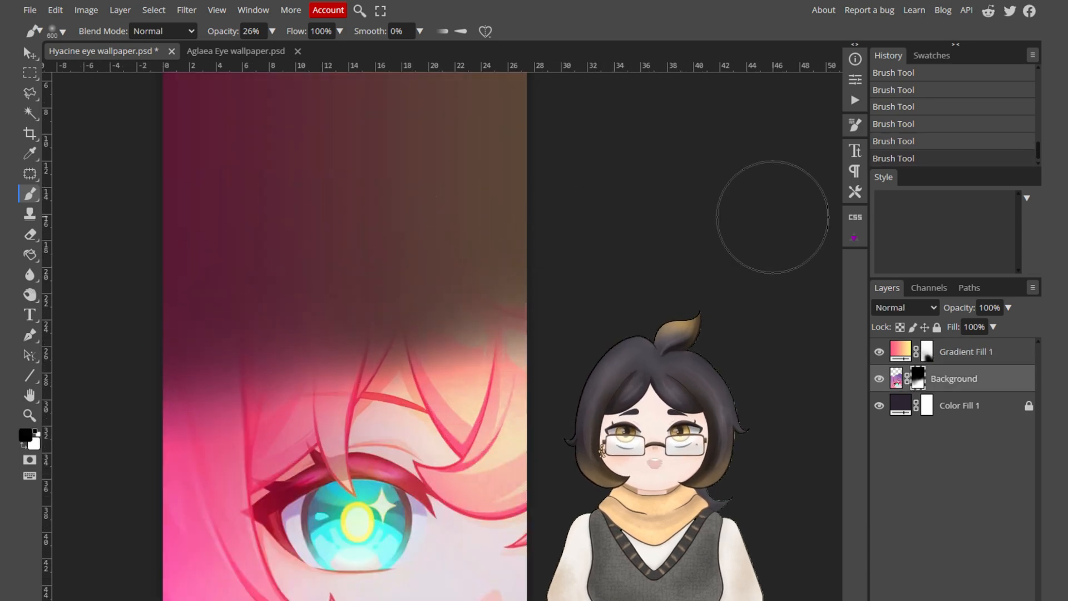
key(x)
scroll(573, 261, up, 2)
drag(457, 233, 329, 299)
Set the brush to 100% opacity and 1100 px, and mask the artwork out of the upper canvas.
click(272, 32)
drag(267, 50, 277, 51)
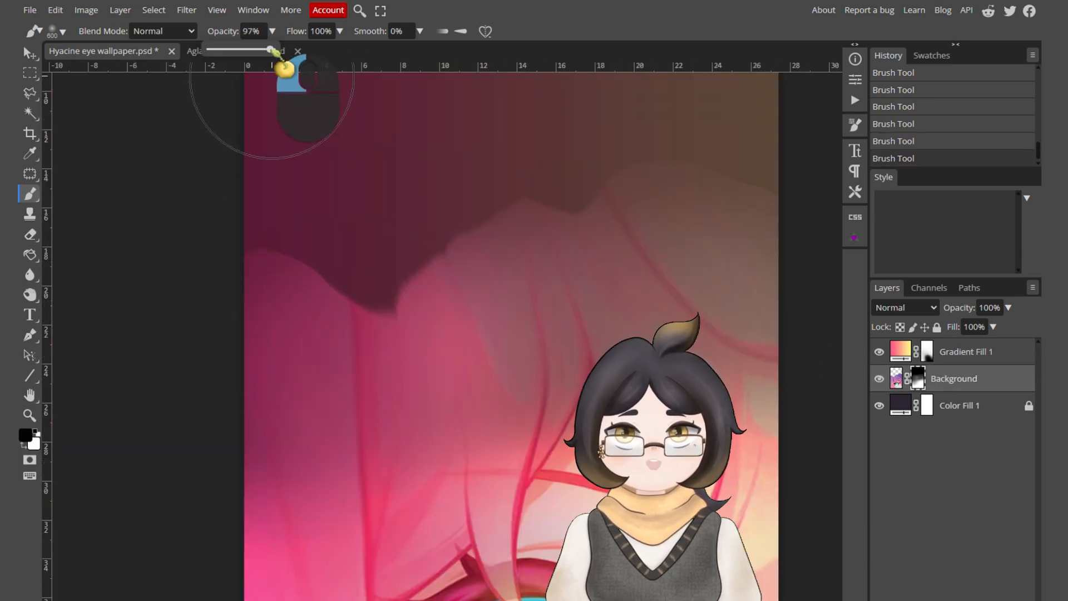
key(bracketright)
key(bracketright)
key(bracketright)
key(bracketright)
key(bracketright)
drag(257, 152, 398, 333)
scroll(298, 162, down, 3)
drag(456, 161, 235, 110)
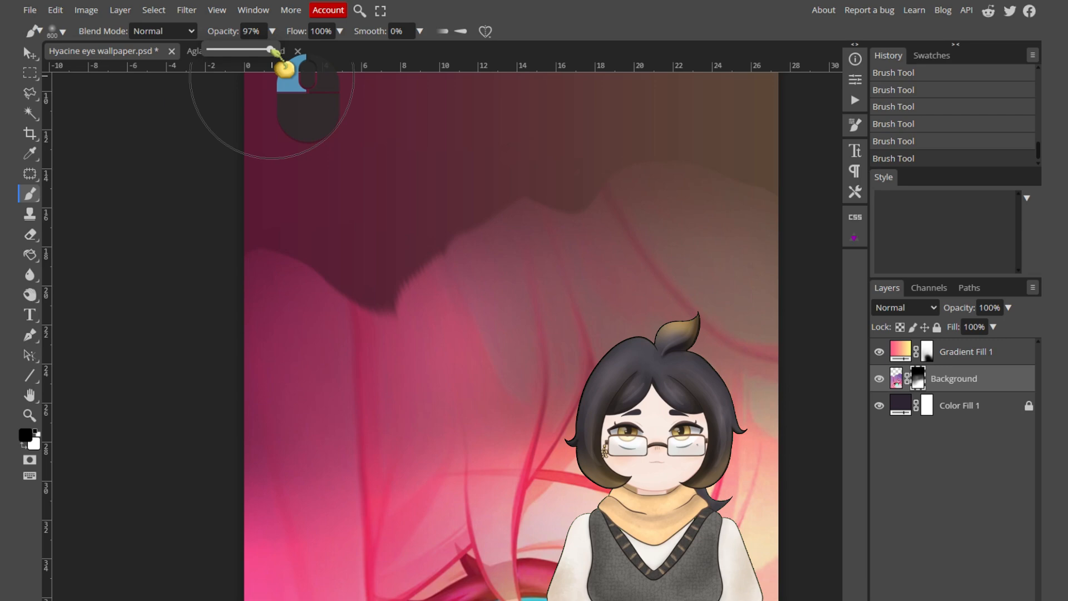
Refine the top of the eye artwork's mask with more large brush strokes and adjust the layer's placement with Free Transform.
drag(272, 49, 278, 50)
key(bracketright)
key(bracketright)
key(bracketright)
key(bracketright)
key(bracketright)
drag(398, 334, 296, 162)
scroll(298, 162, down, 3)
drag(456, 161, 236, 106)
scroll(557, 222, up, 2)
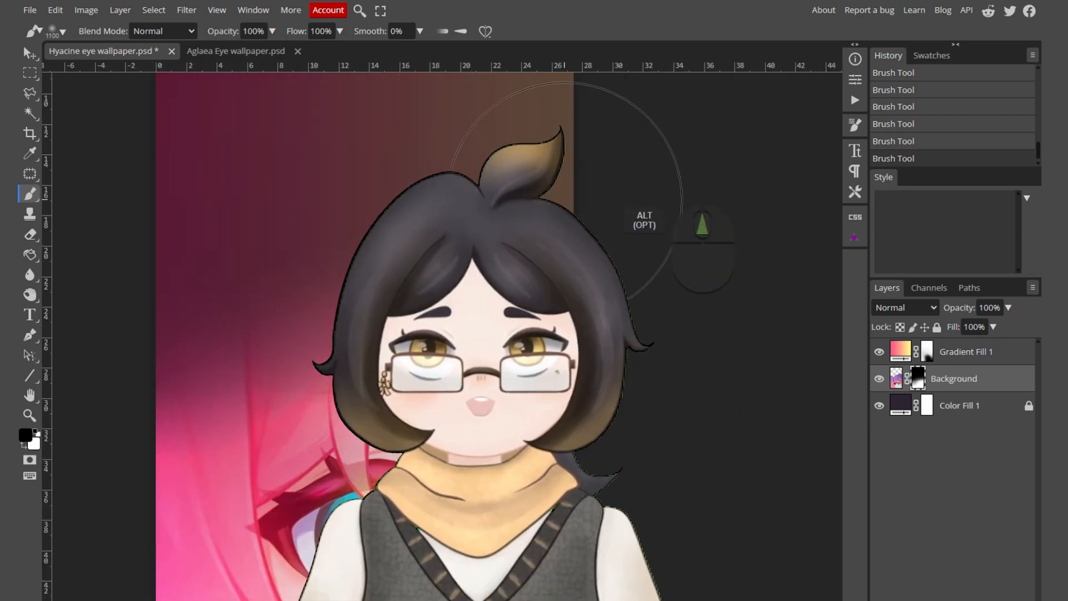
drag(562, 206, 223, 256)
scroll(556, 317, down, 3)
key(v)
key(ctrl+t)
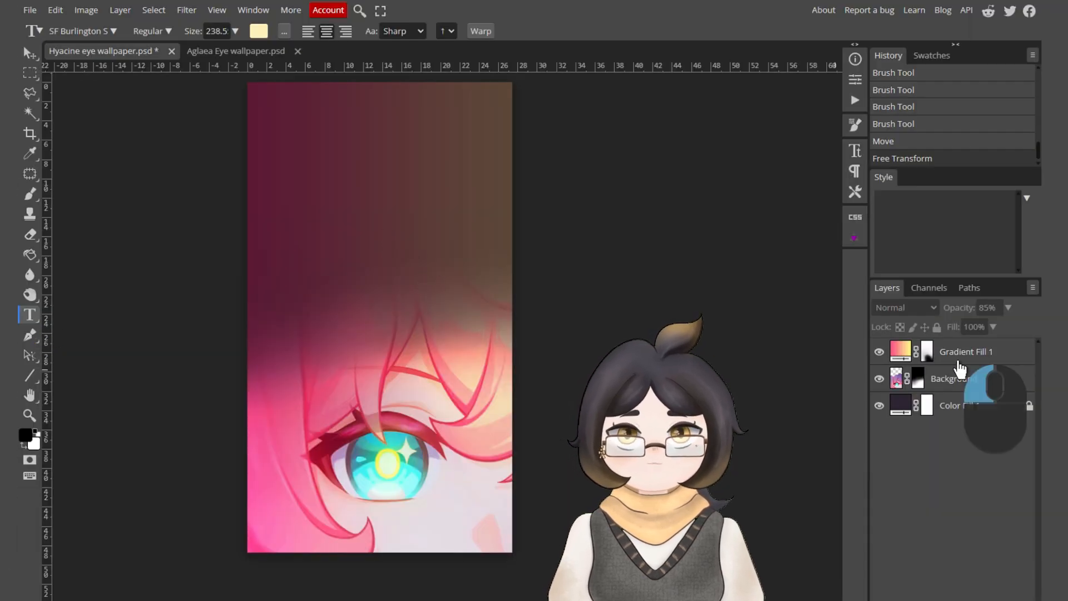
Add the text "Hyacine" in the SF Burlington script font above the eye and move it slightly lower.
click(958, 360)
click(370, 222)
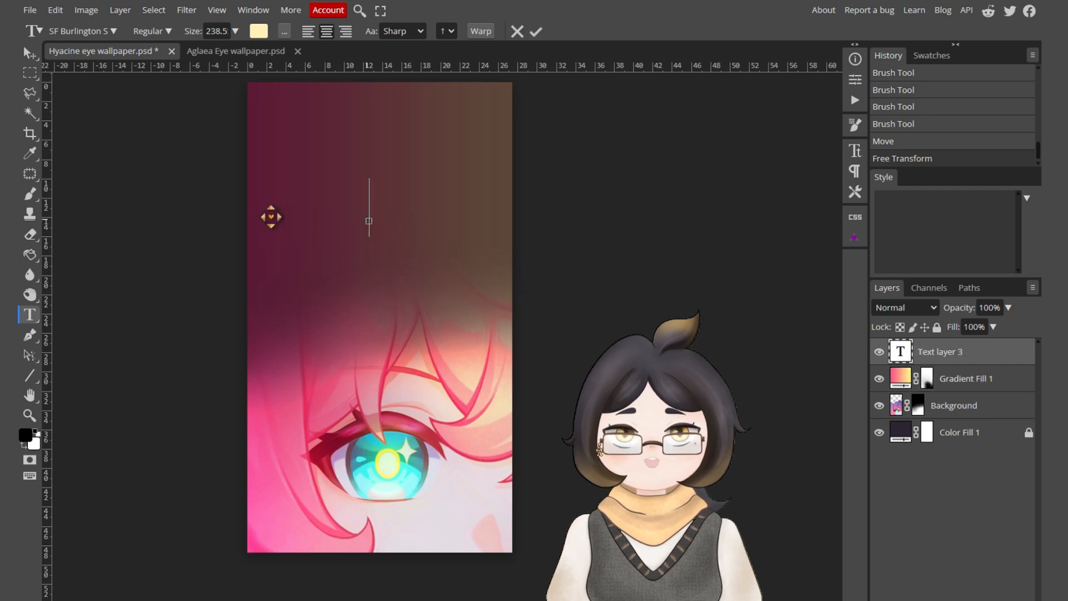
text(Hyacine)
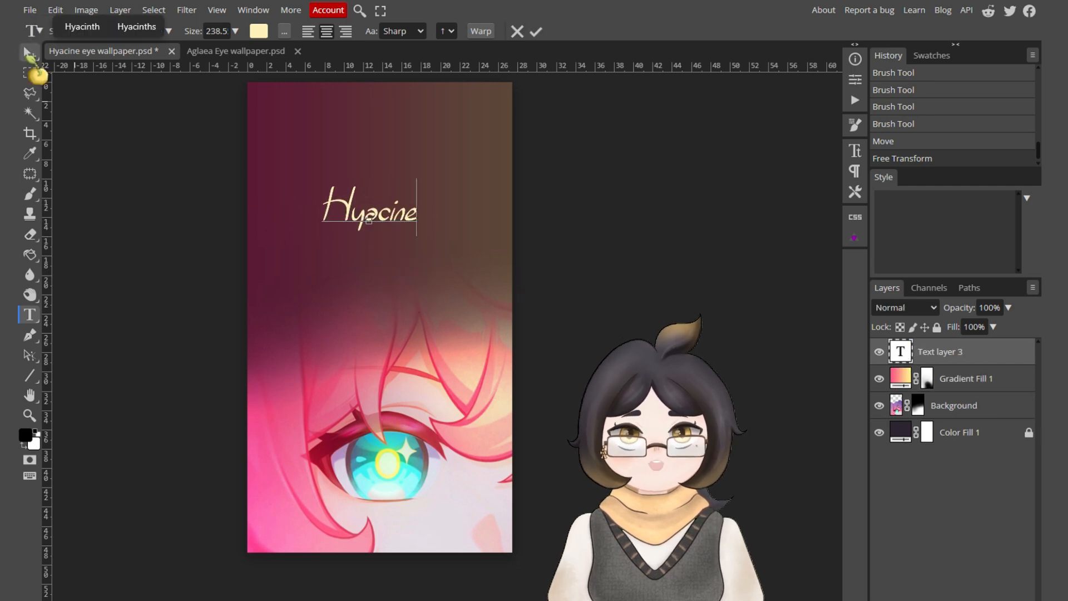
click(29, 53)
Recolour the whole "Hyacine" text in a pink matching the hair.
click(30, 315)
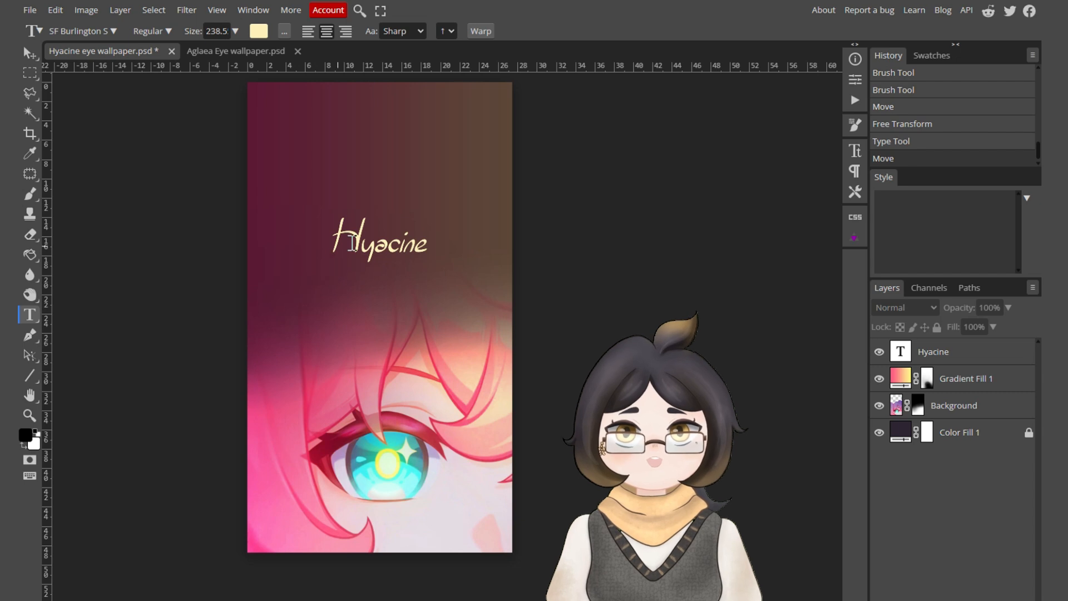
click(353, 243)
key(ctrl+a)
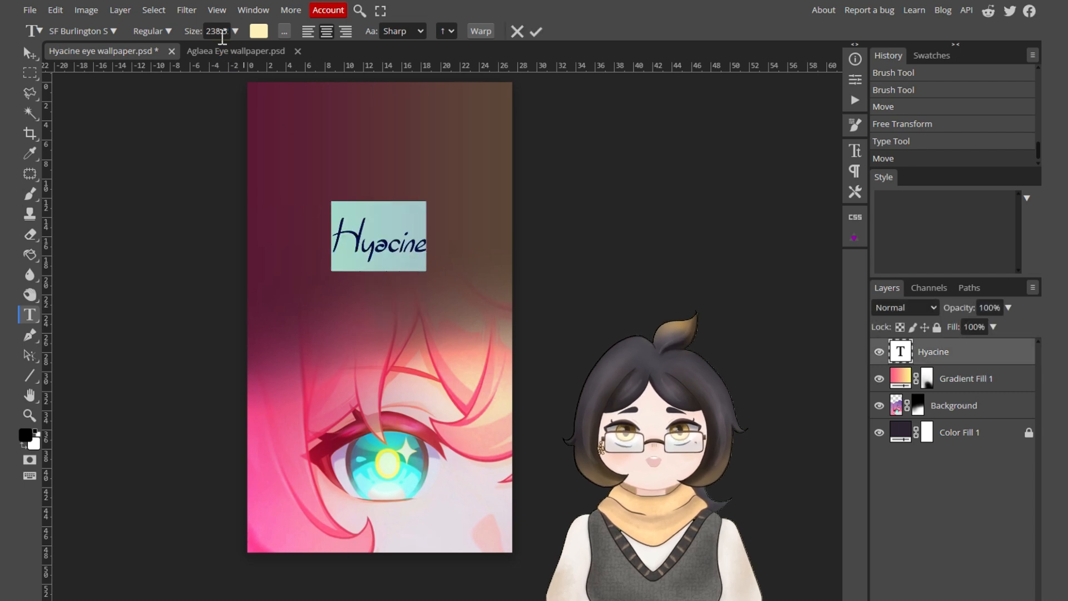
click(260, 33)
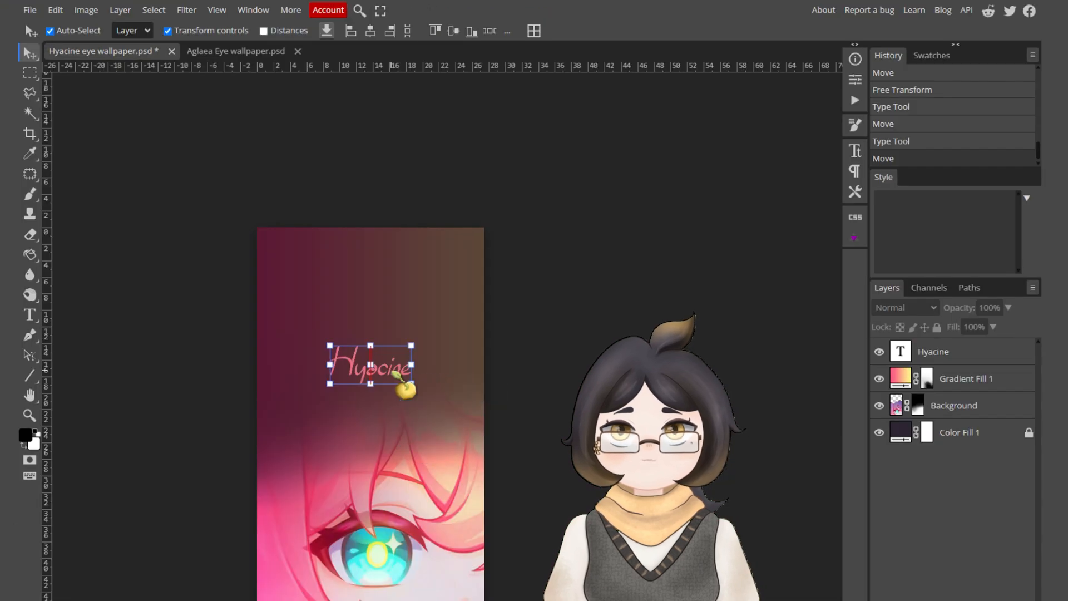
click(409, 387)
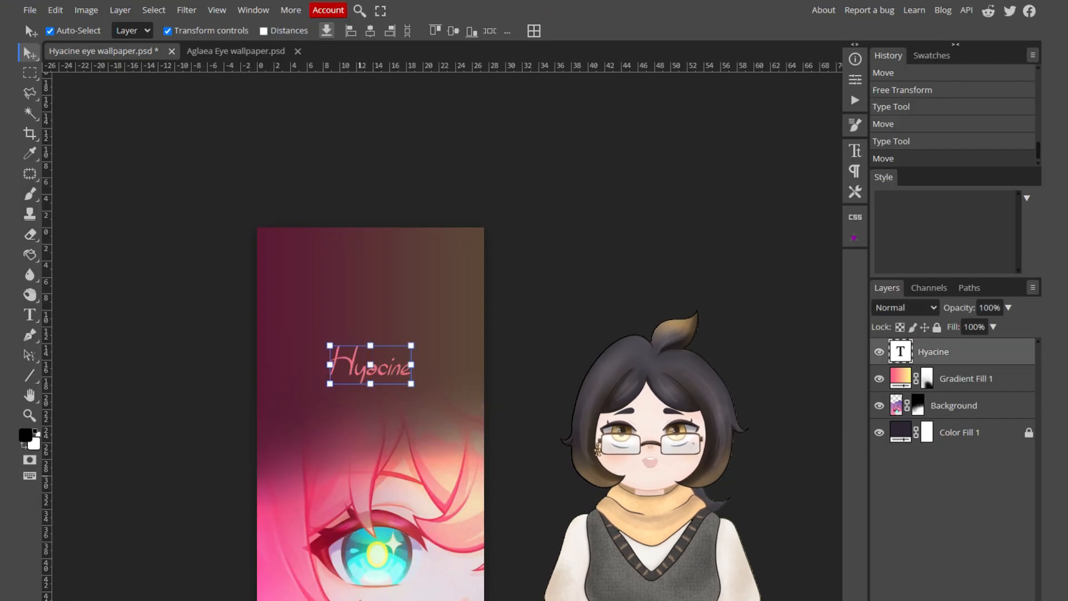
key(space)
drag(523, 444, 404, 341)
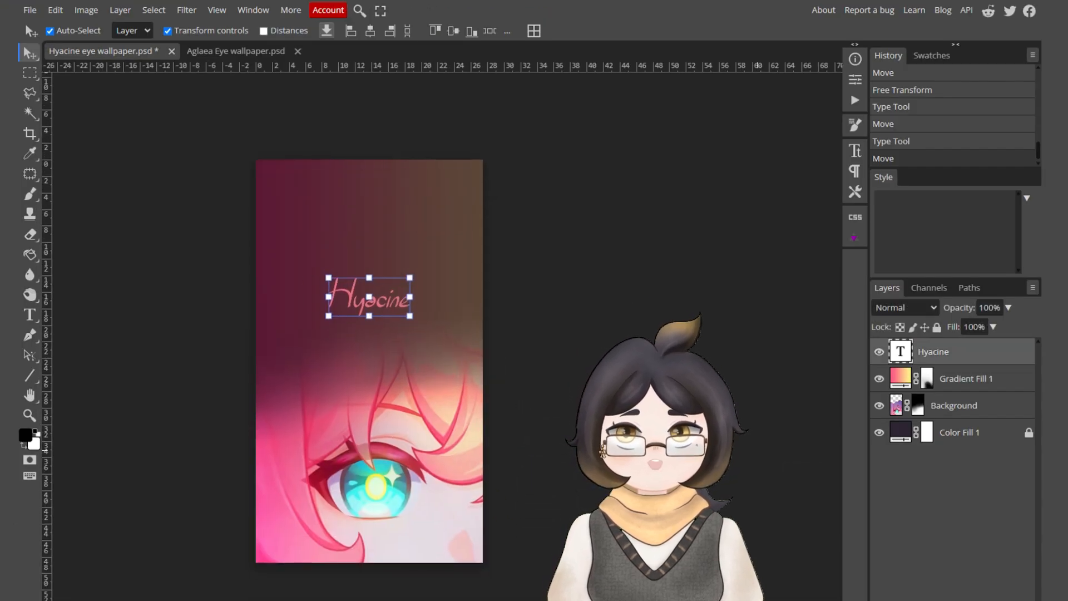
Add a raster mask to the Hyacine text layer and brush it to fade the lower part of the letters.
click(969, 589)
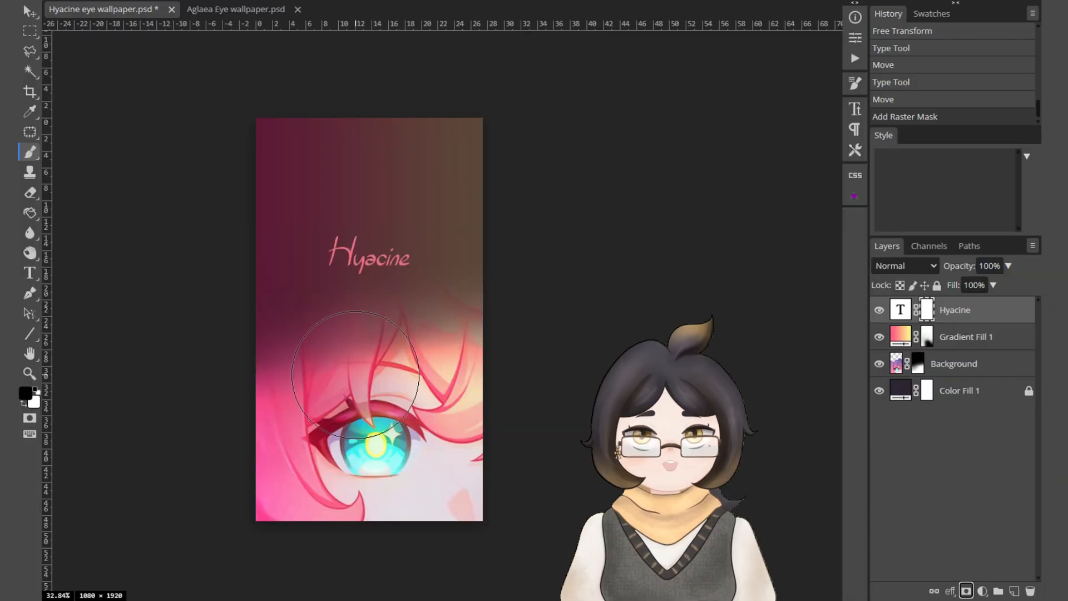
mouse_move(361, 315)
mouse_down()
mouse_move(317, 312)
mouse_move(417, 334)
mouse_move(453, 315)
mouse_up()
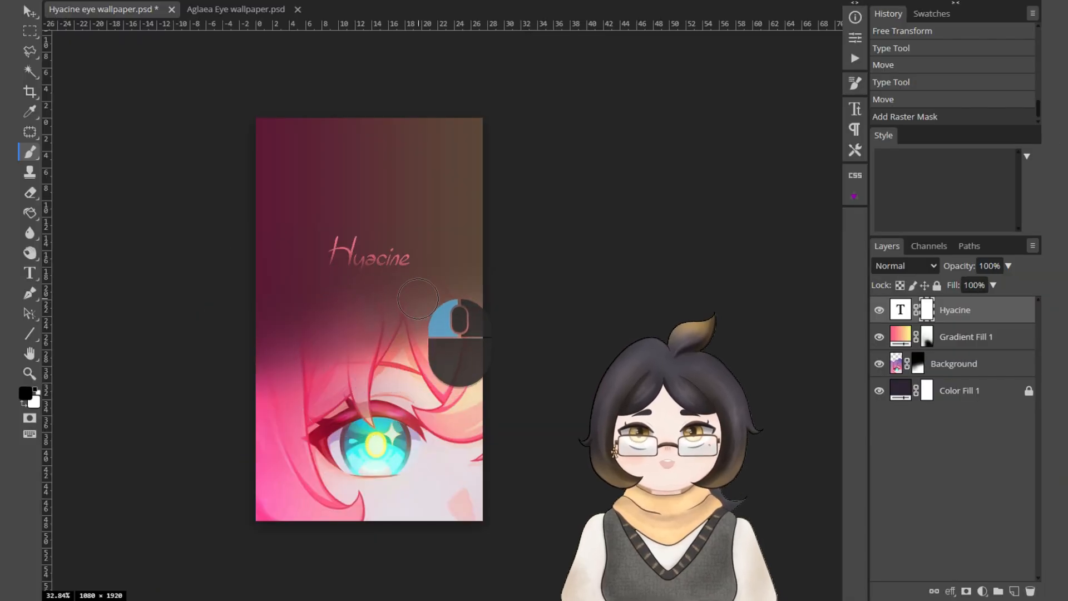
scroll(355, 238, up, 5)
key(x)
mouse_move(400, 237)
mouse_down()
mouse_move(341, 222)
mouse_move(460, 224)
mouse_up()
key(x)
key(x)
mouse_move(349, 305)
mouse_down()
mouse_move(367, 325)
mouse_move(278, 296)
mouse_move(300, 282)
mouse_move(445, 260)
mouse_up()
scroll(367, 324, up, 3)
key(x)
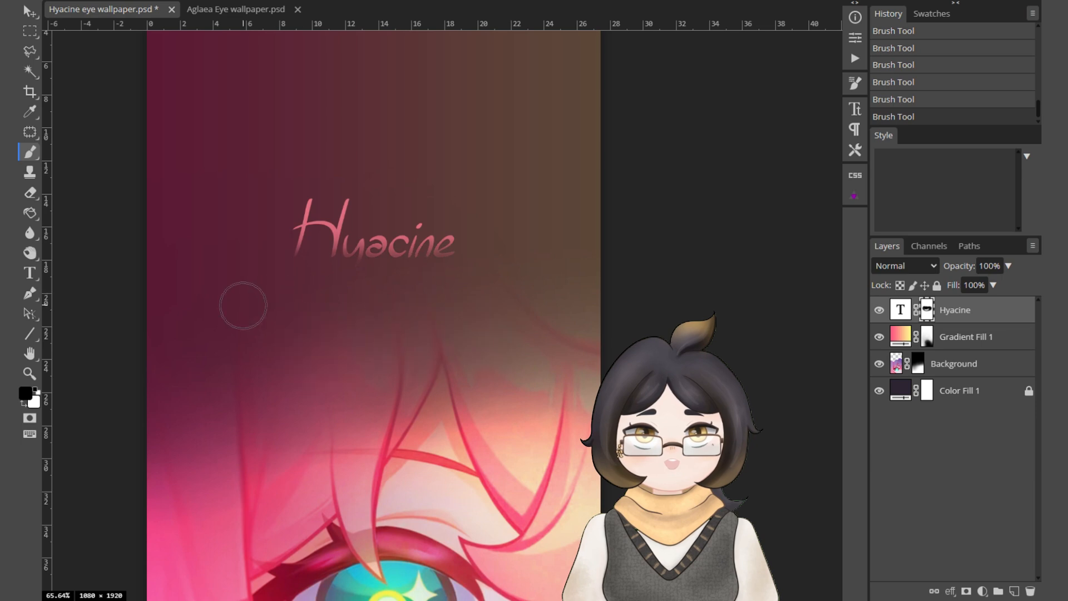
mouse_move(1005, 284)
mouse_down()
mouse_move(995, 294)
mouse_move(1013, 295)
mouse_up()
drag(304, 223, 345, 195)
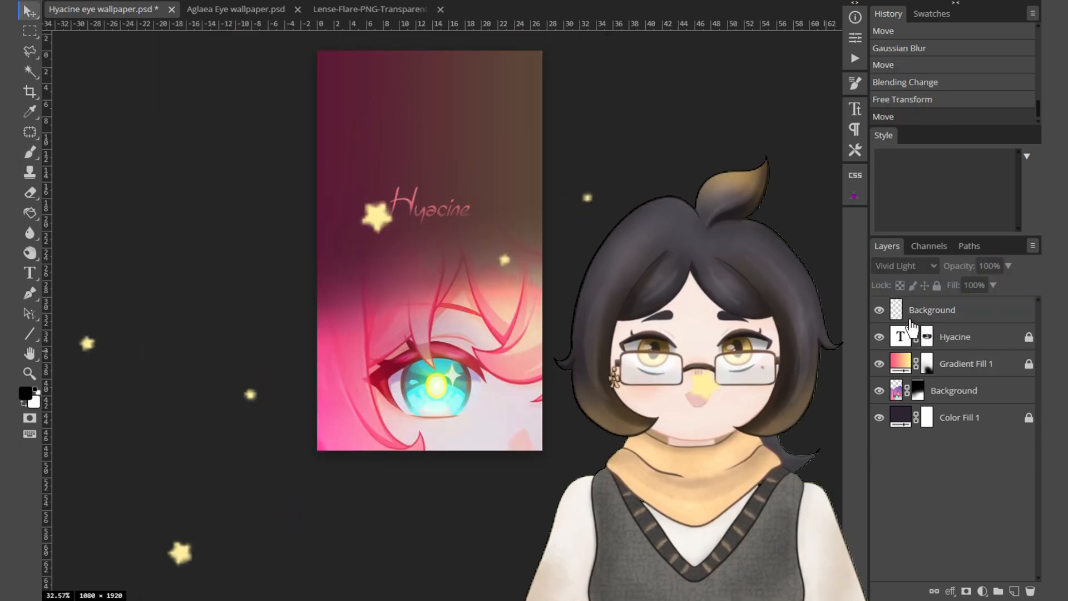
scroll(442, 415, up, 3)
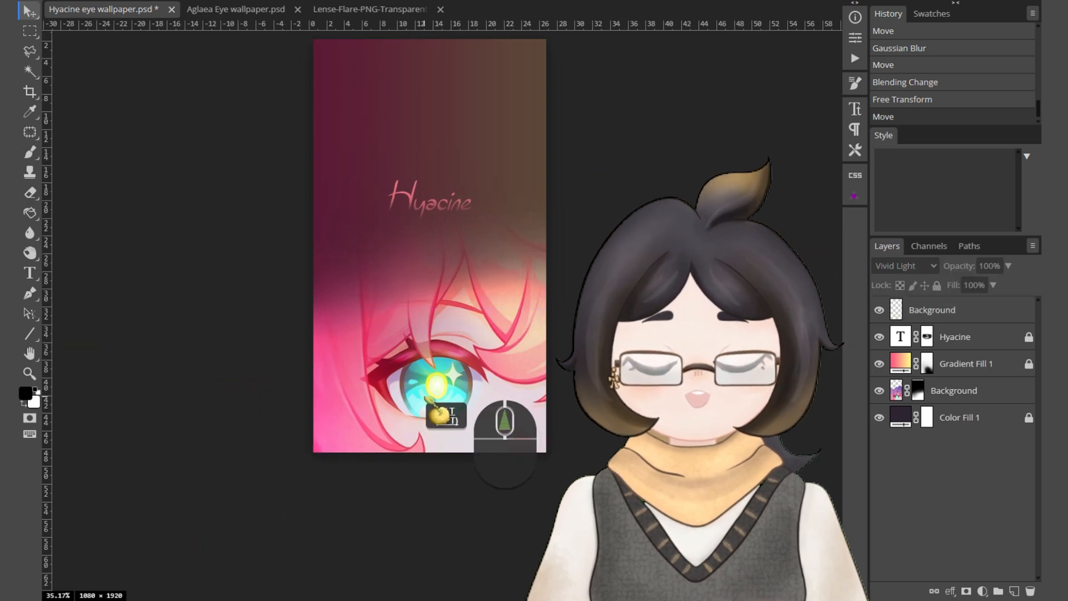